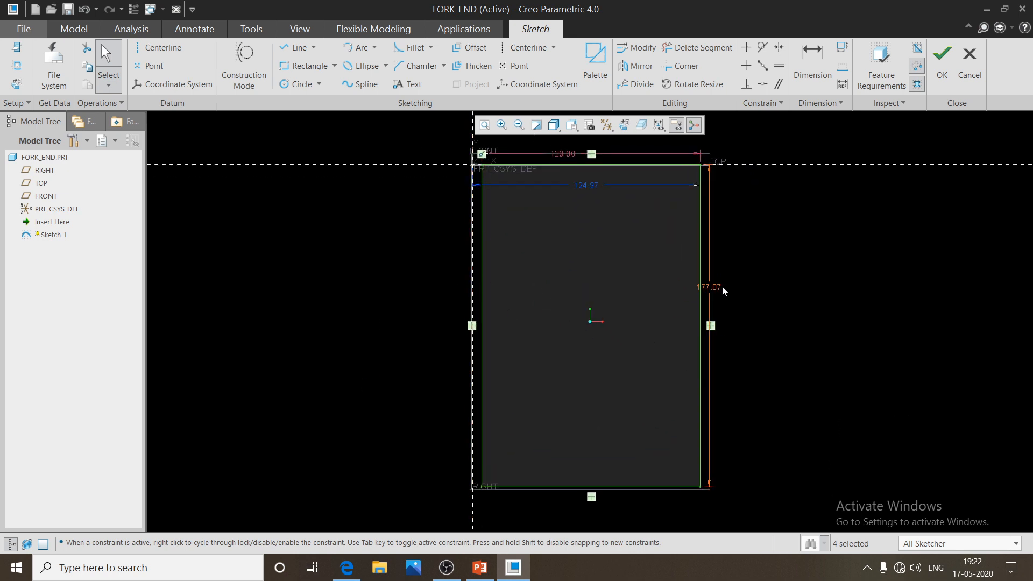
# Set the rectangle's height to 50+40 (90)
pyautogui.doubleClick(713, 291)
pyautogui.write('50+40')
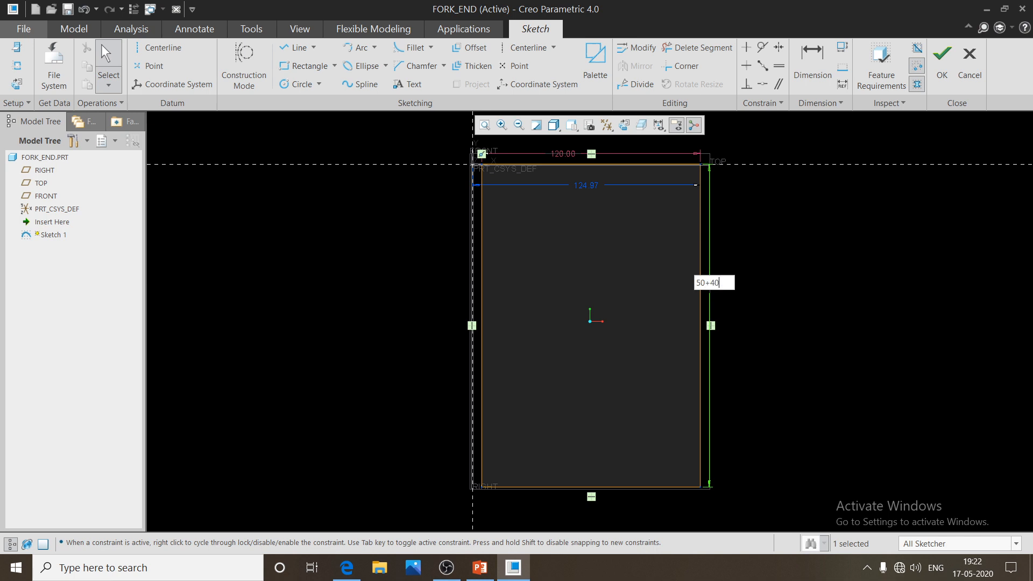
pyautogui.press('Return')
pyautogui.click(706, 255)
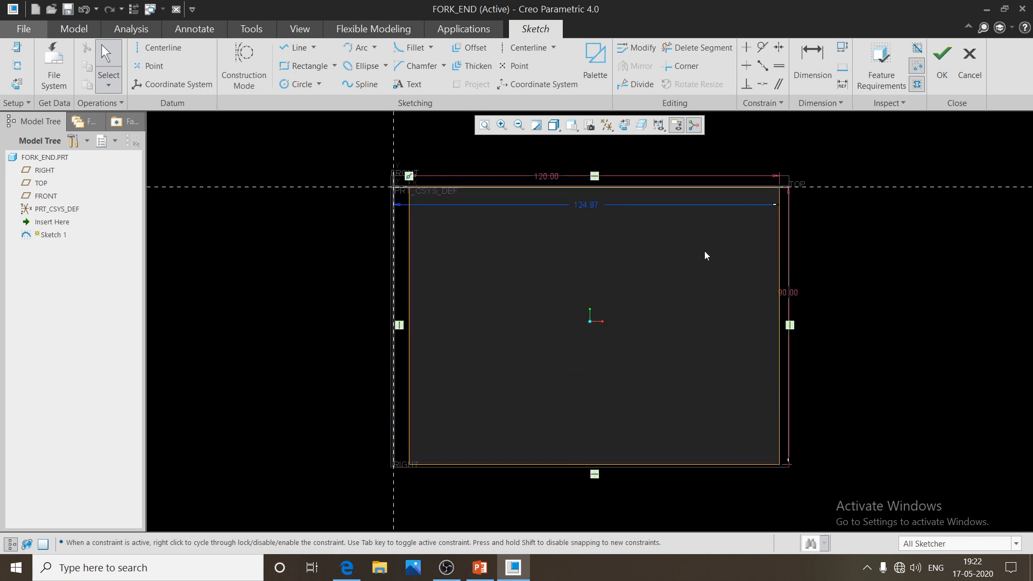
# Move the rectangle so it straddles the vertical reference and draw a vertical centerline along that reference
pyautogui.moveTo(407, 190); pyautogui.dragTo(191, 205)
pyautogui.scroll(2, 767, 365)
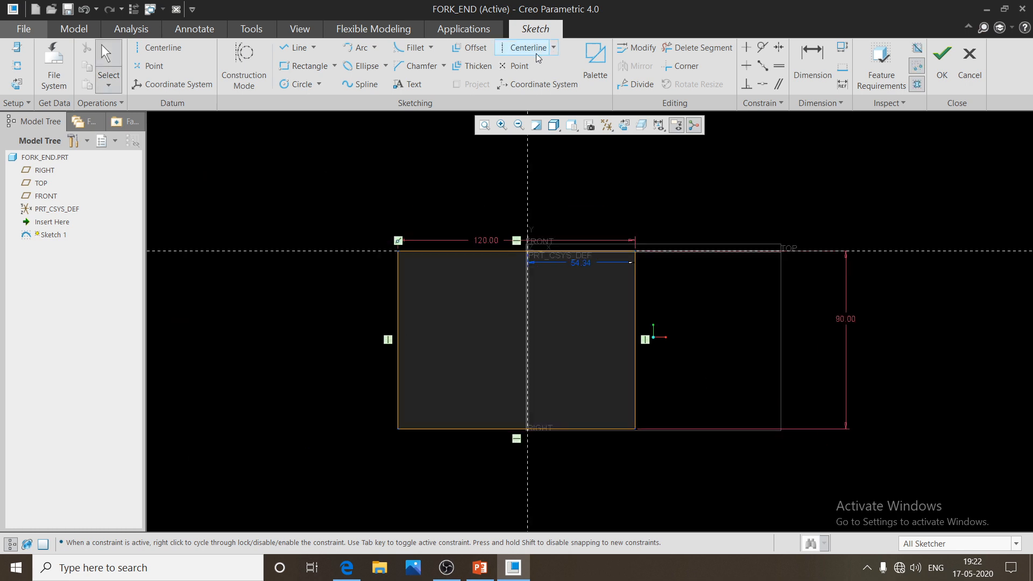
pyautogui.click(512, 51)
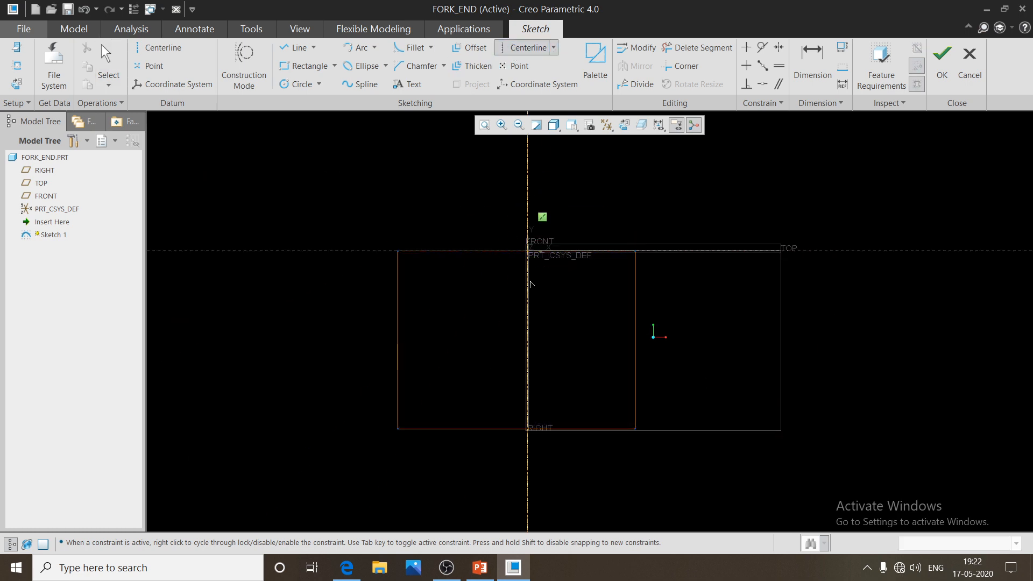
pyautogui.click(542, 297)
pyautogui.middleClick(600, 320)
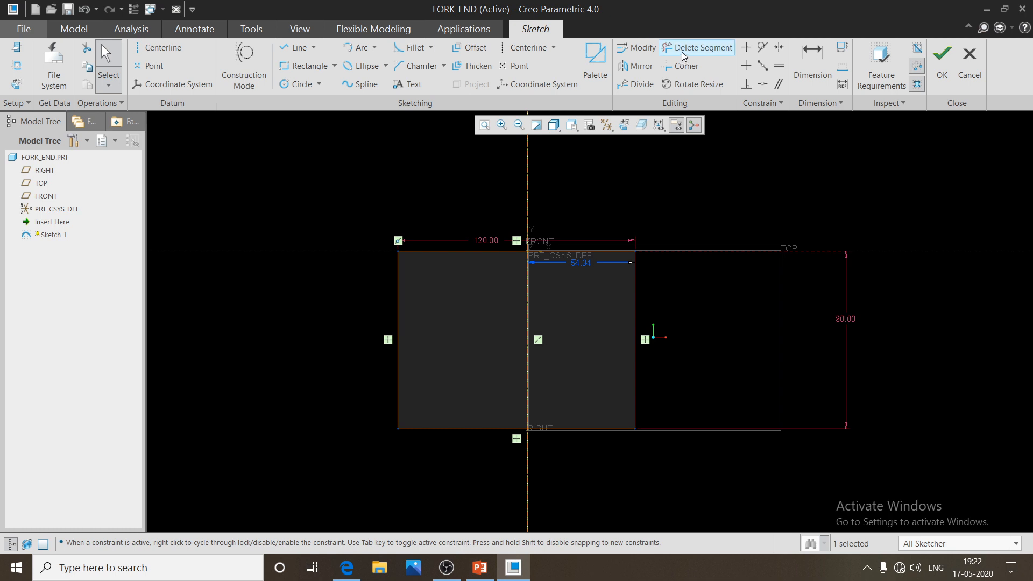
# Make the rectangle's two upper corners symmetric about the vertical centerline and finish the sketch
pyautogui.click(778, 48)
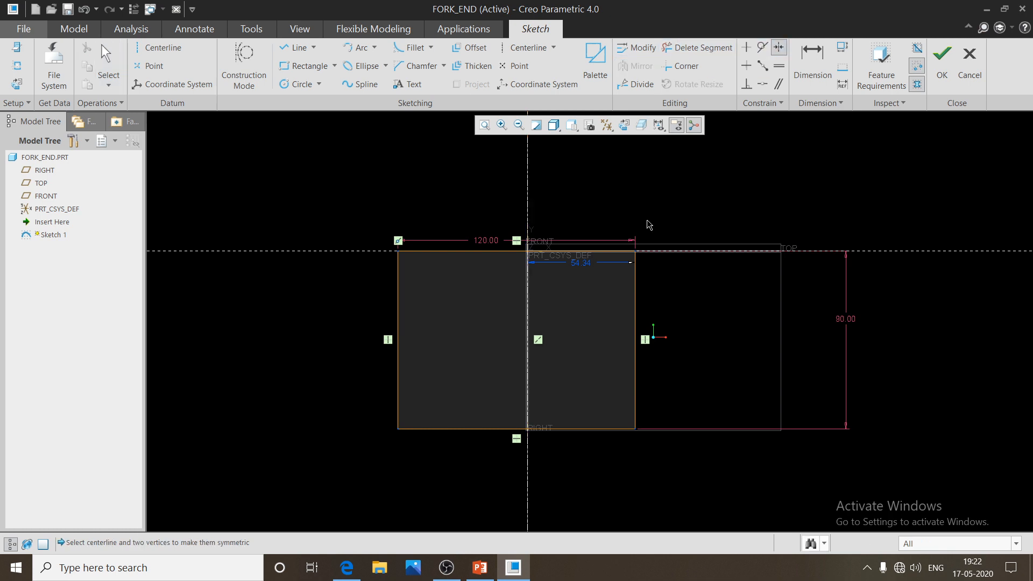
pyautogui.click(635, 252)
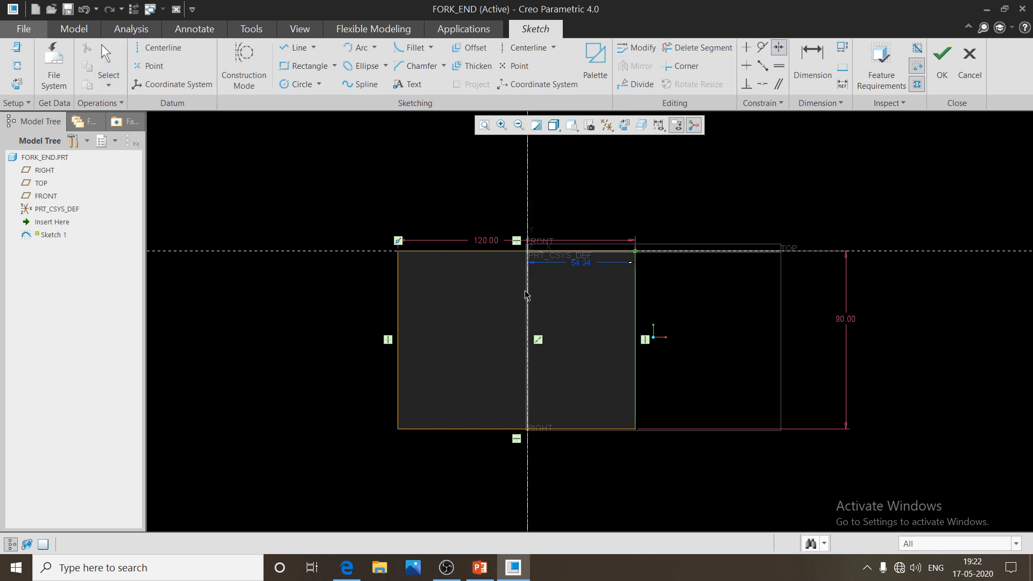
pyautogui.click(399, 252)
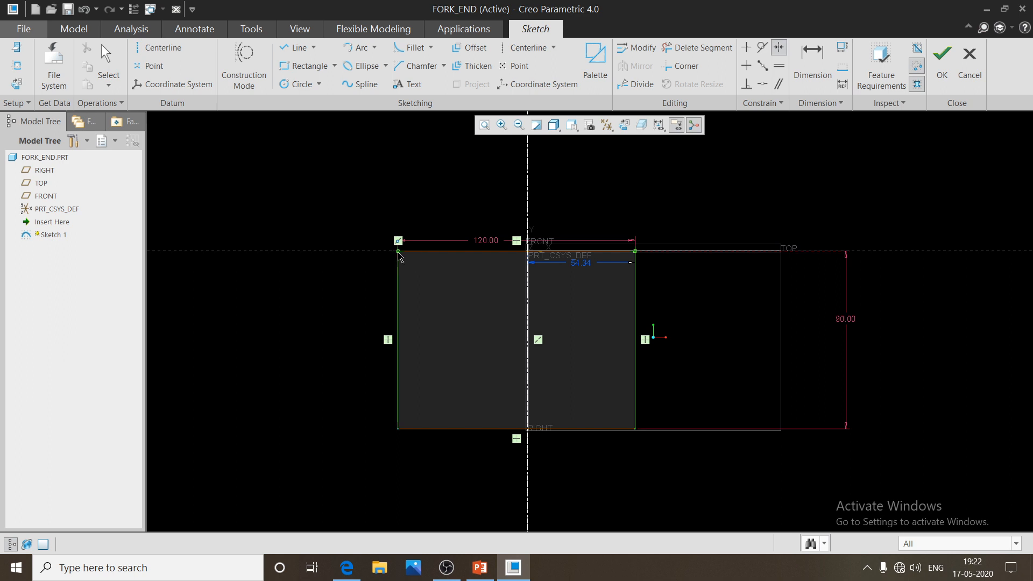
pyautogui.click(526, 224)
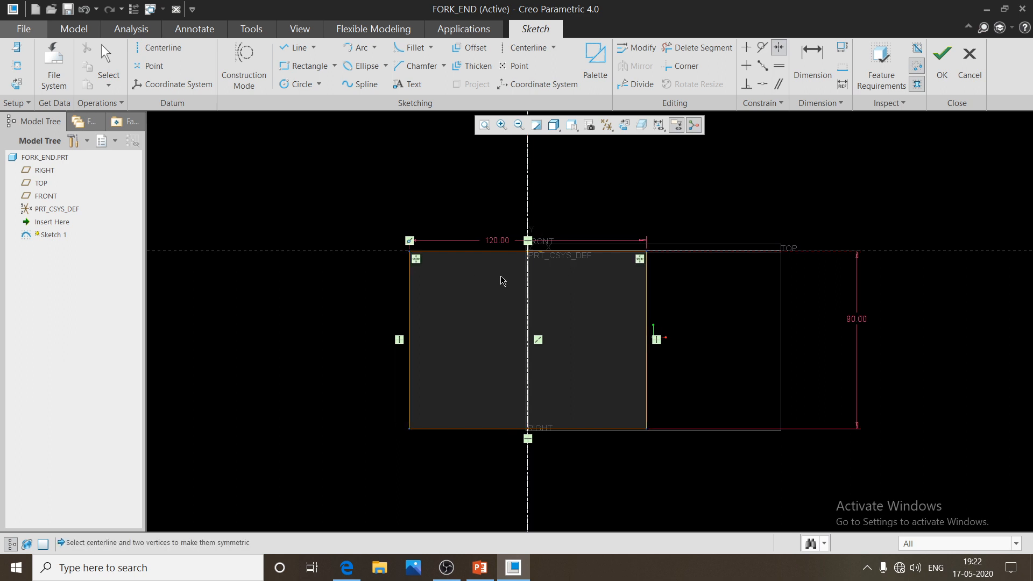
pyautogui.middleClick(272, 388)
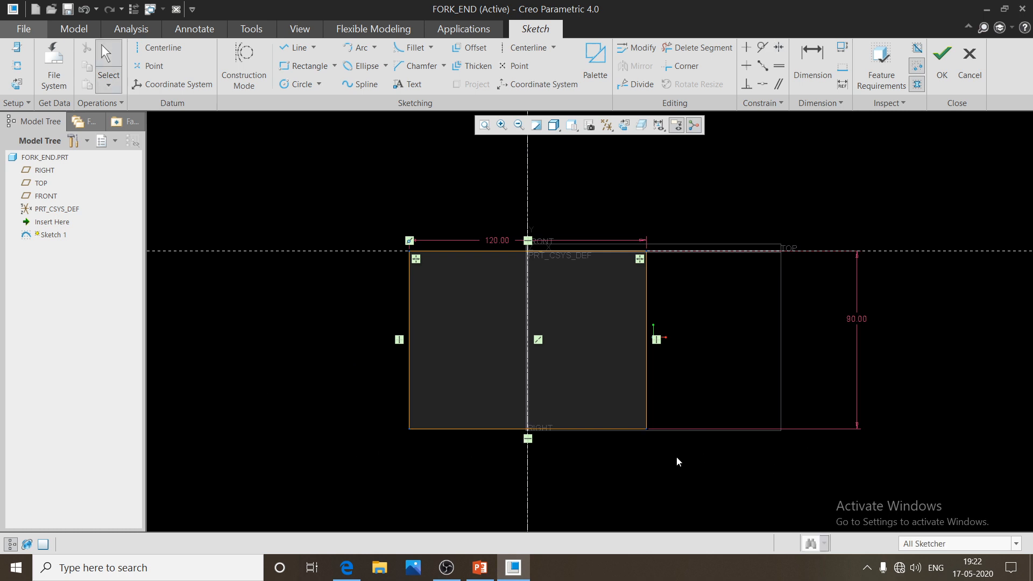
pyautogui.click(941, 70)
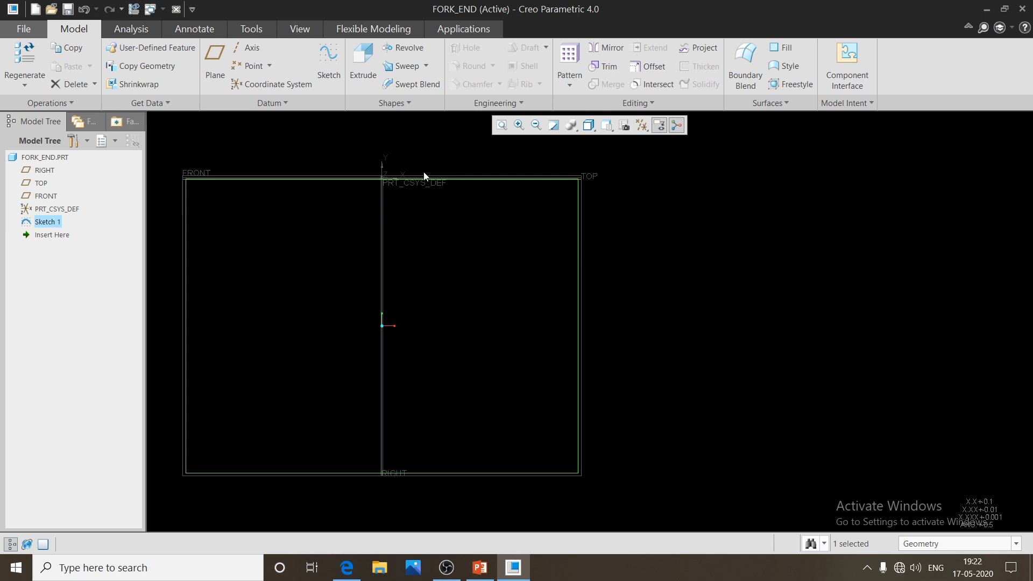
# Extrude the rectangle symmetrically about its sketch plane to a total depth of 80, checking the part_2.pdf drawing in the browser
pyautogui.click(363, 60)
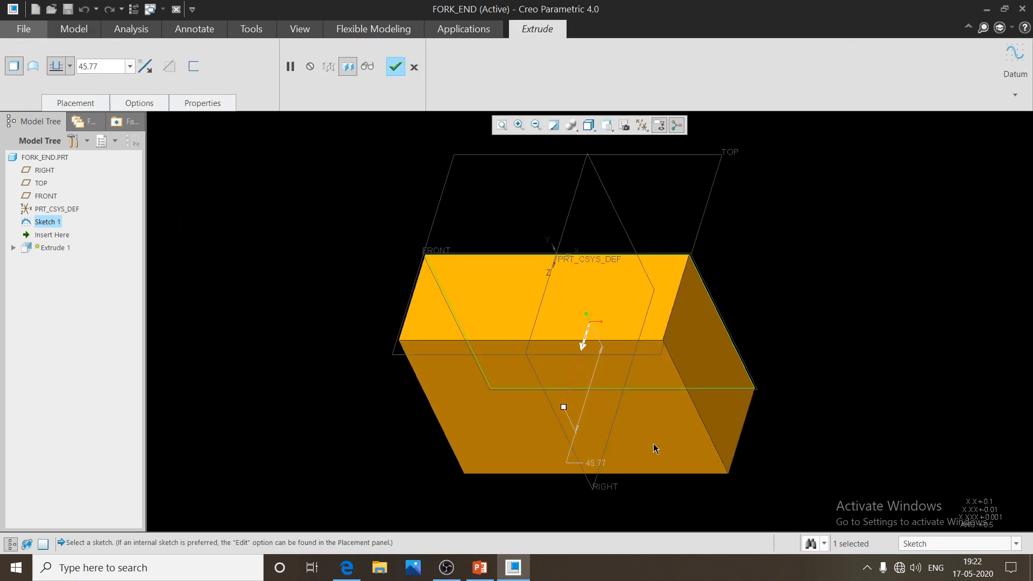
pyautogui.click(346, 568)
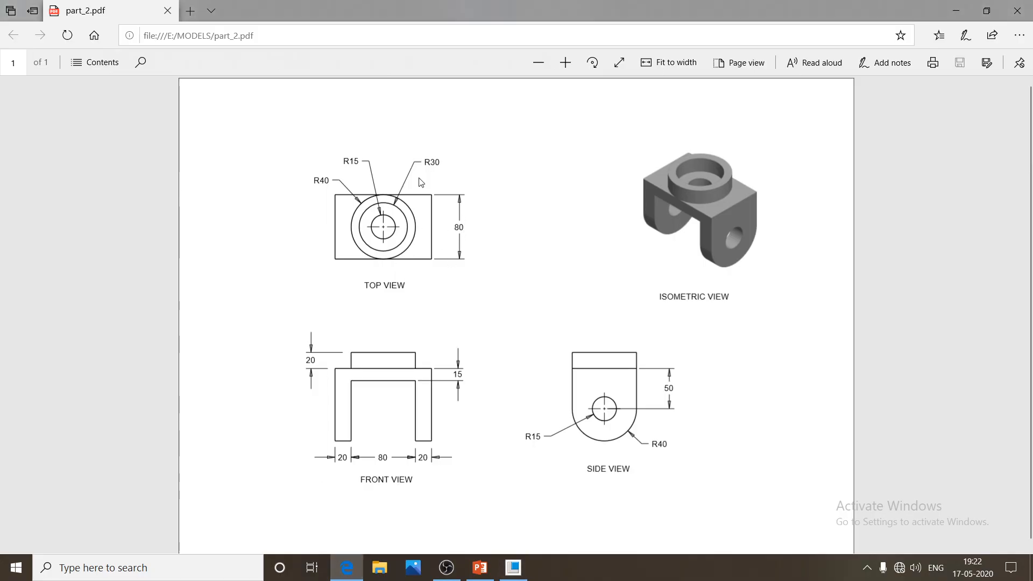
pyautogui.click(513, 567)
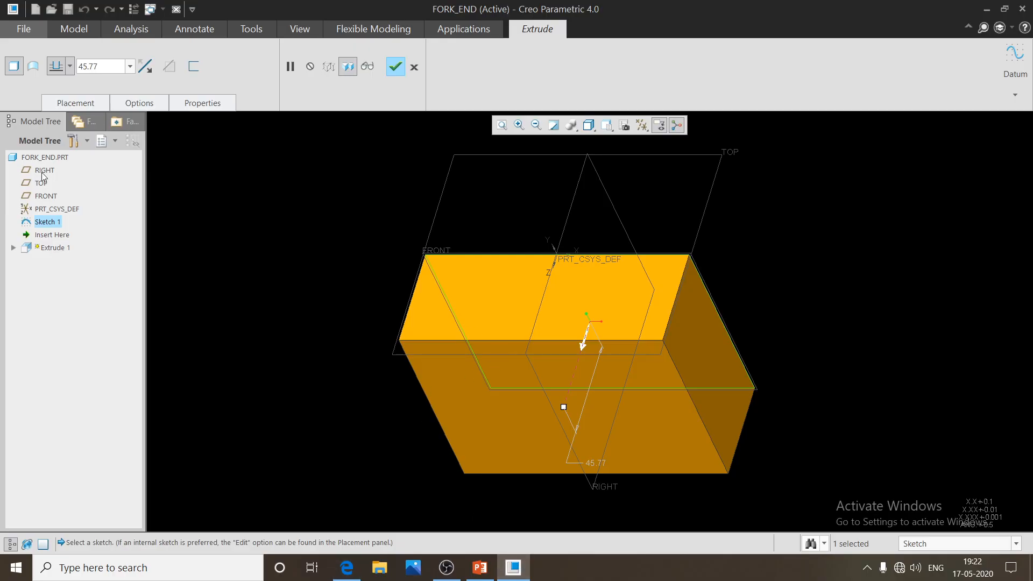
pyautogui.click(69, 67)
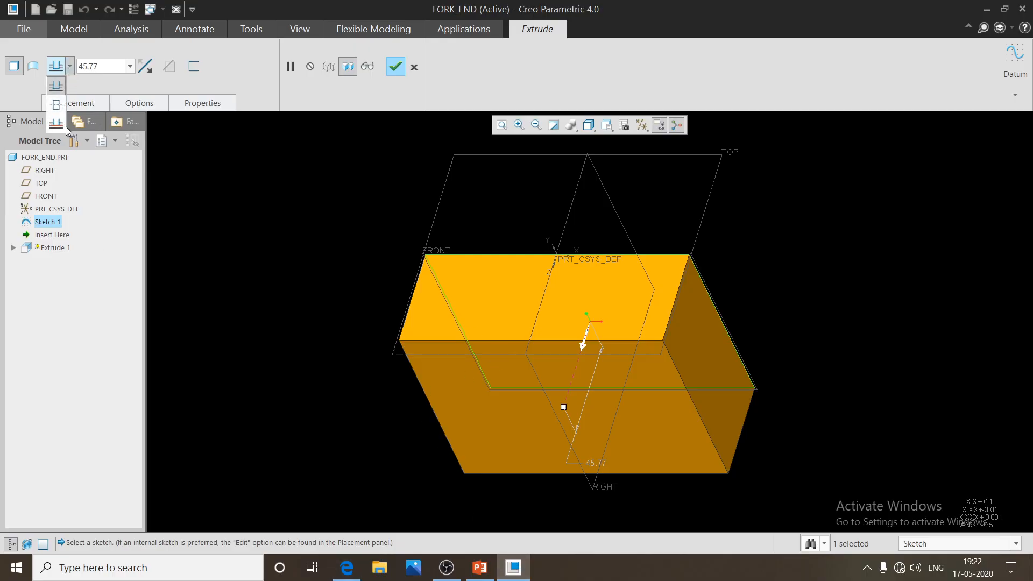
pyautogui.click(56, 102)
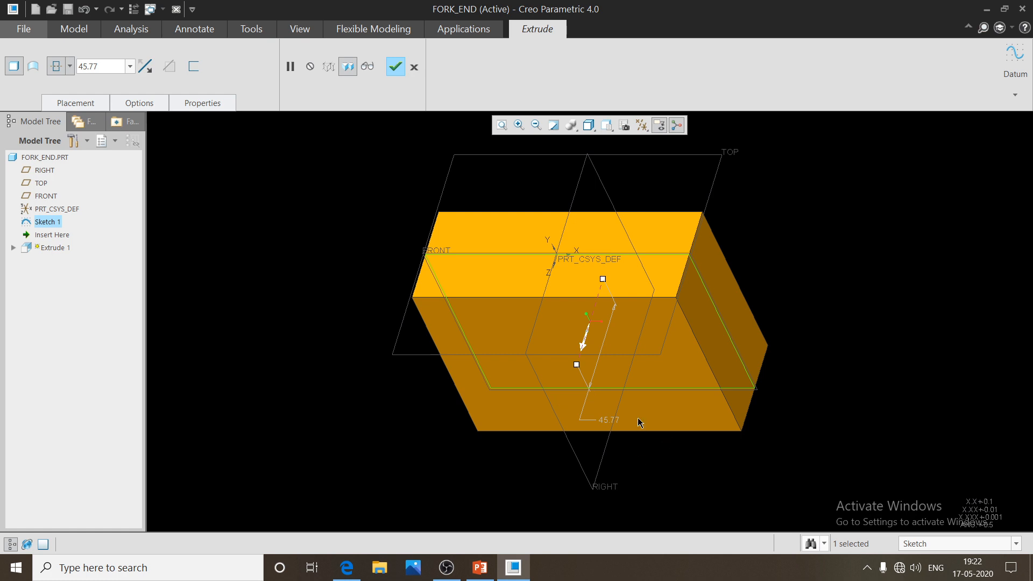
pyautogui.doubleClick(111, 66)
pyautogui.write('80')
pyautogui.press('Return')
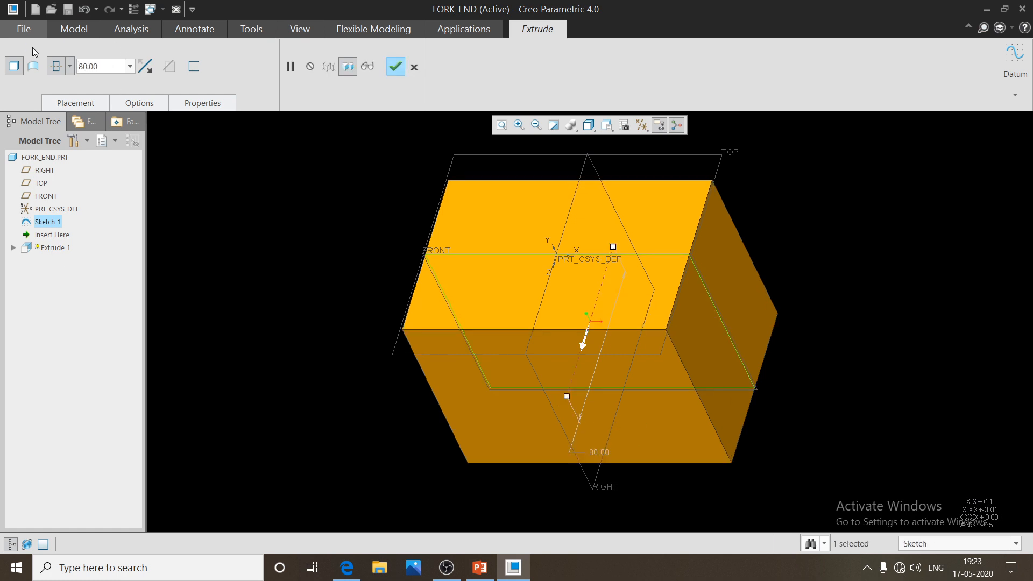
pyautogui.click(395, 67)
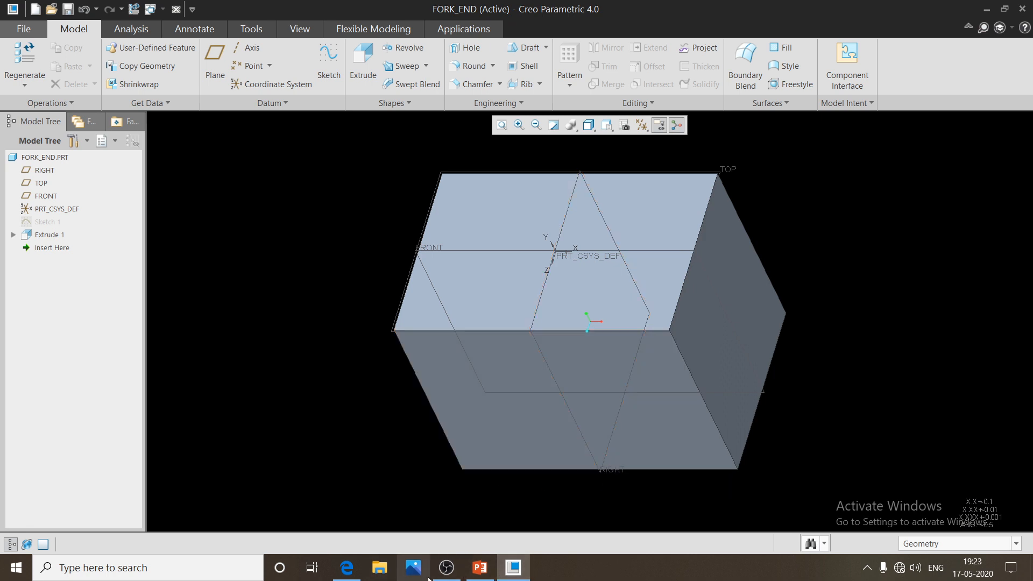
# Check the PDF drawing, then add a full round between the block's front and back faces that replaces the bottom face
pyautogui.click(346, 568)
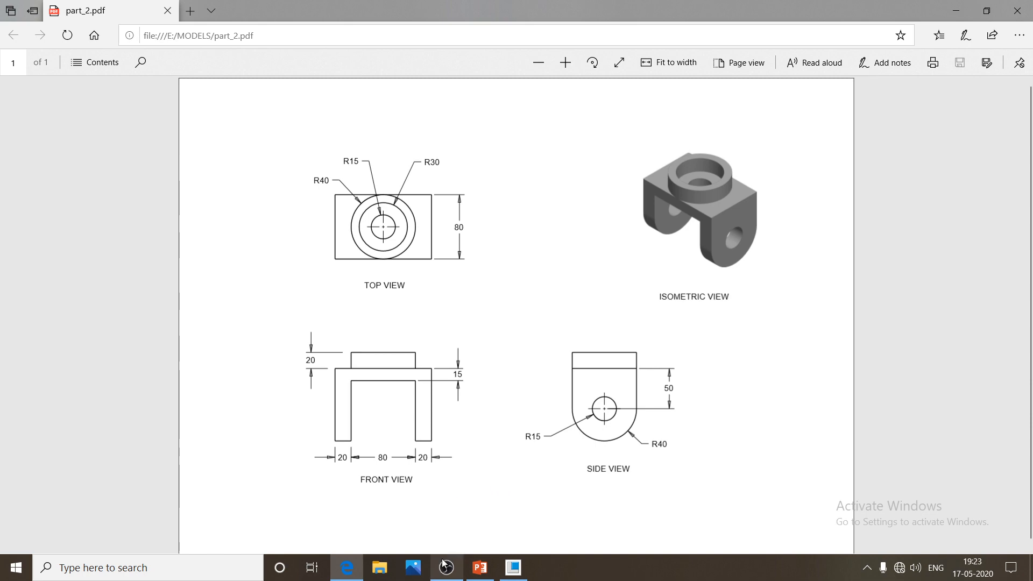
pyautogui.click(519, 575)
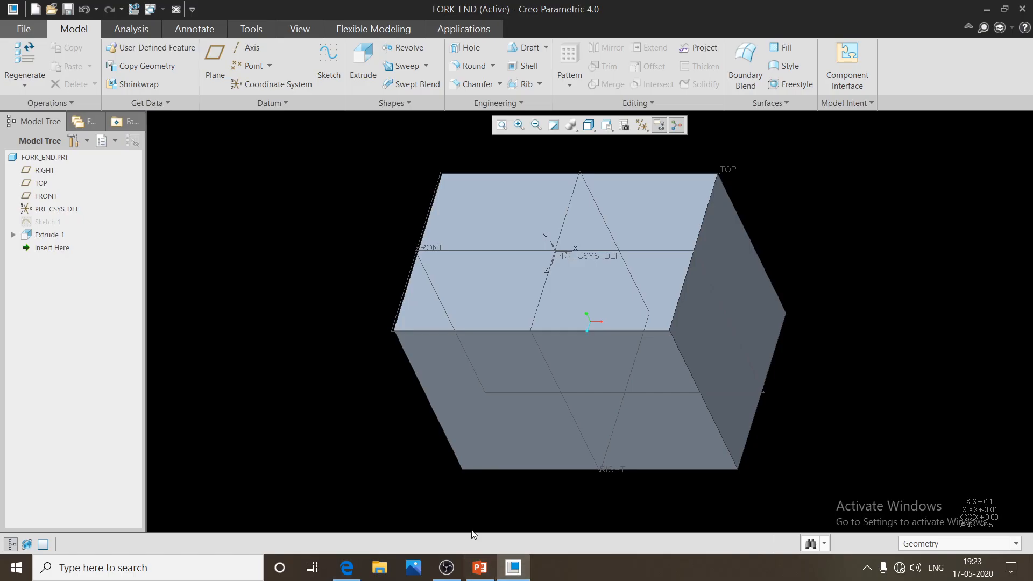
pyautogui.click(471, 66)
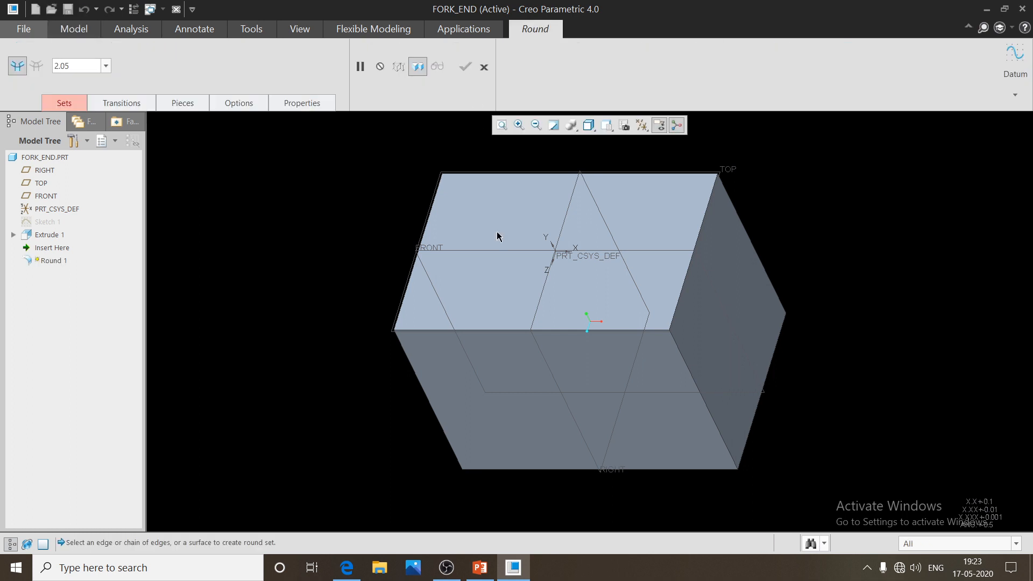
pyautogui.click(633, 450)
pyautogui.moveTo(652, 433); pyautogui.dragTo(734, 246, button='middle')
pyautogui.keyDown('ctrl'); pyautogui.click(624, 406); pyautogui.keyUp('ctrl')
pyautogui.click(664, 339)
pyautogui.moveTo(662, 393); pyautogui.dragTo(680, 466, button='middle')
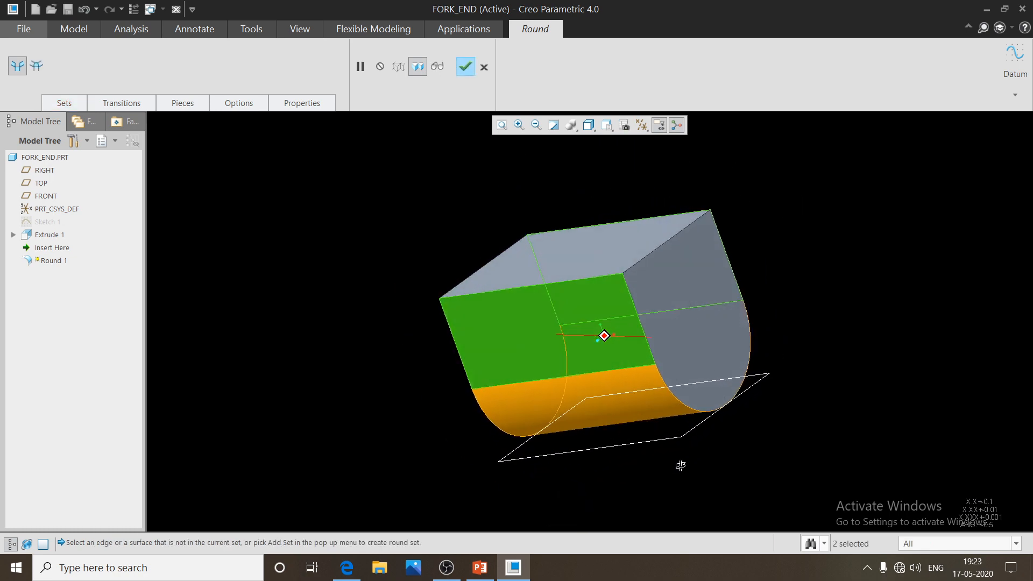
pyautogui.click(470, 70)
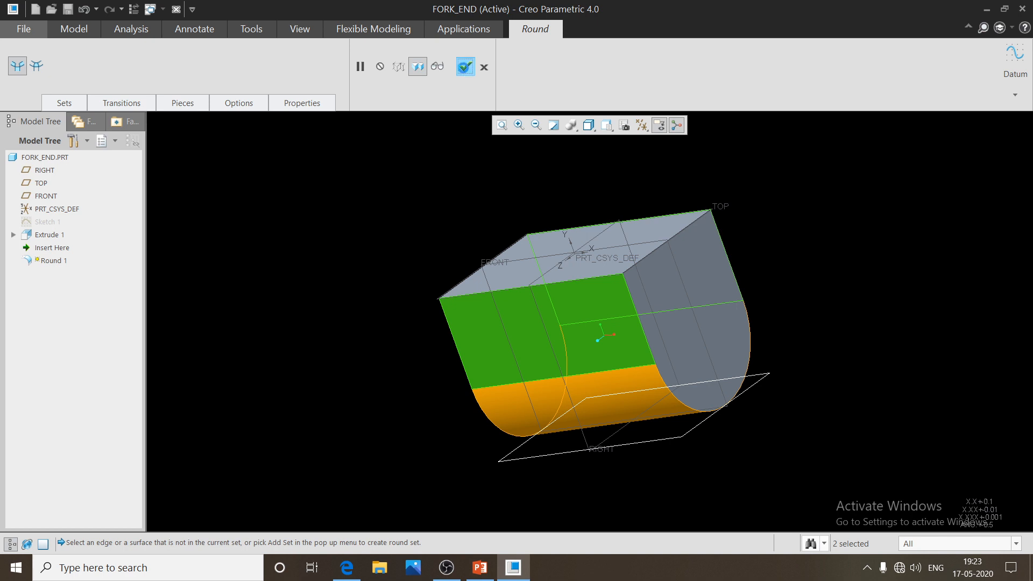
pyautogui.click(372, 355)
pyautogui.moveTo(569, 372)
pyautogui.mouseDown(button='middle')
pyautogui.moveTo(560, 369)
pyautogui.moveTo(591, 325)
pyautogui.moveTo(567, 376)
pyautogui.mouseUp(button='middle')
pyautogui.hotkey('ctrl', 'd')
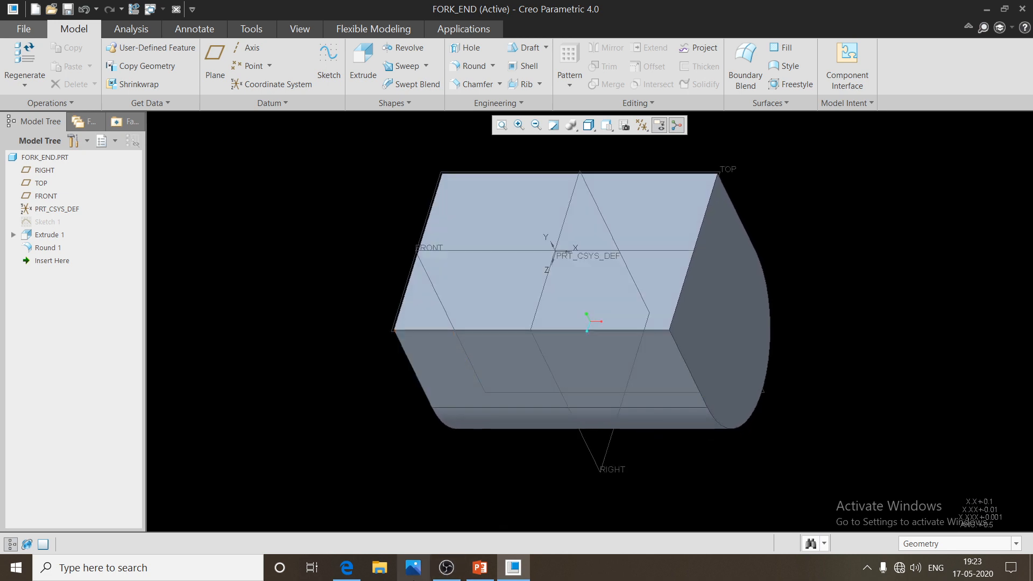
# Check the PDF drawing, then start a sketch on the block's top face with the FRONT datum plane as an added reference
pyautogui.click(347, 568)
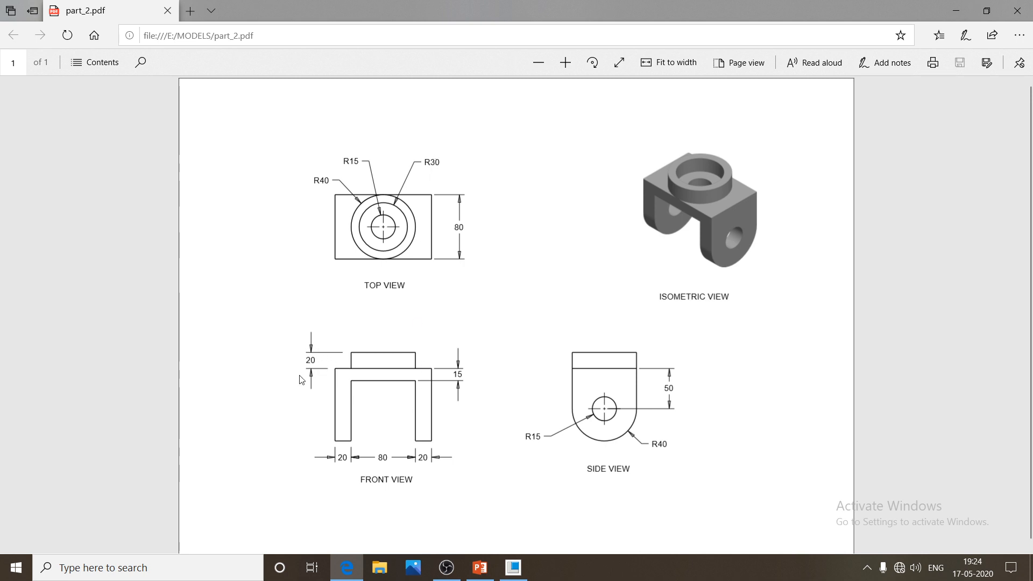
pyautogui.click(512, 569)
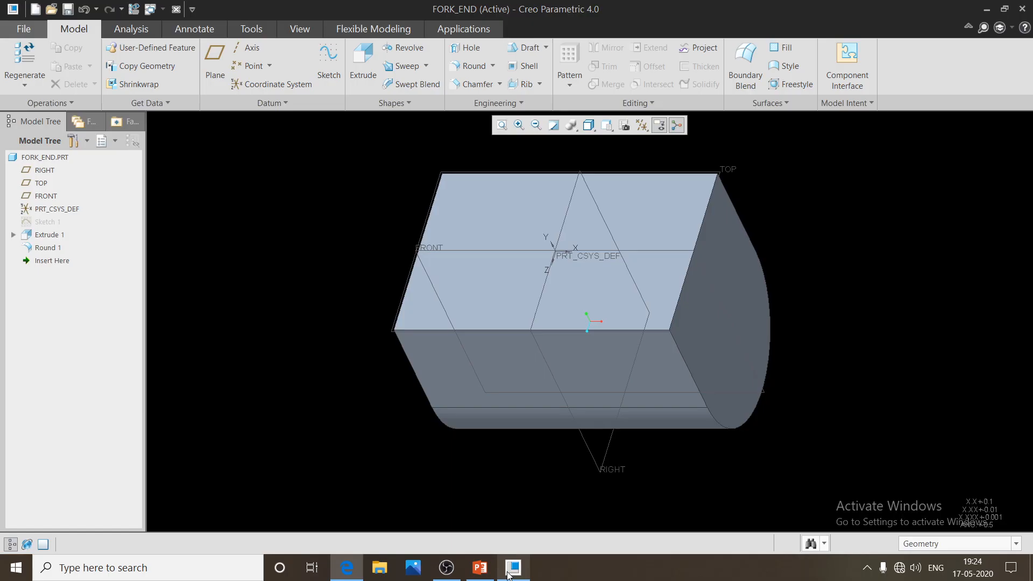
pyautogui.click(485, 295)
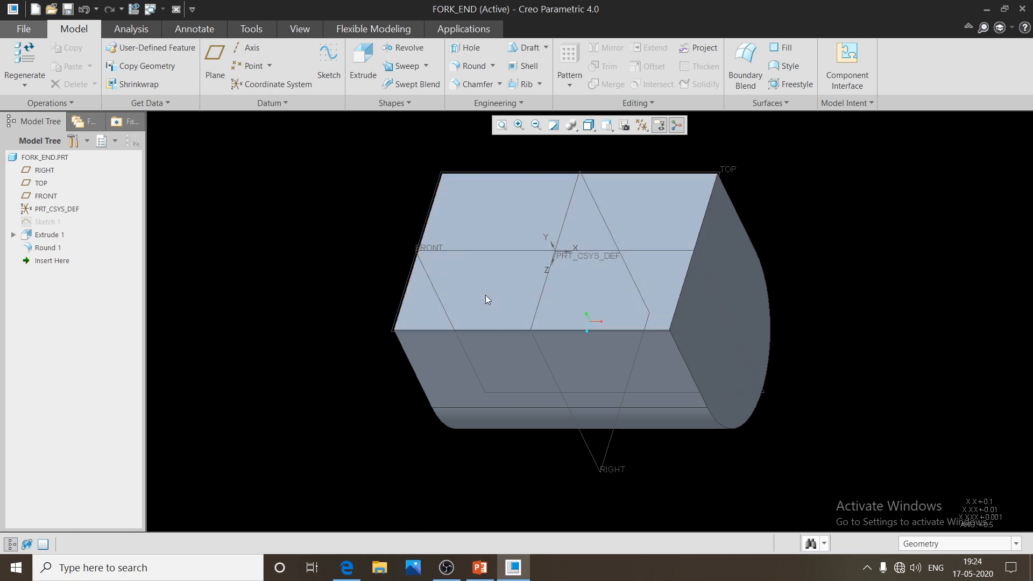
pyautogui.click(330, 59)
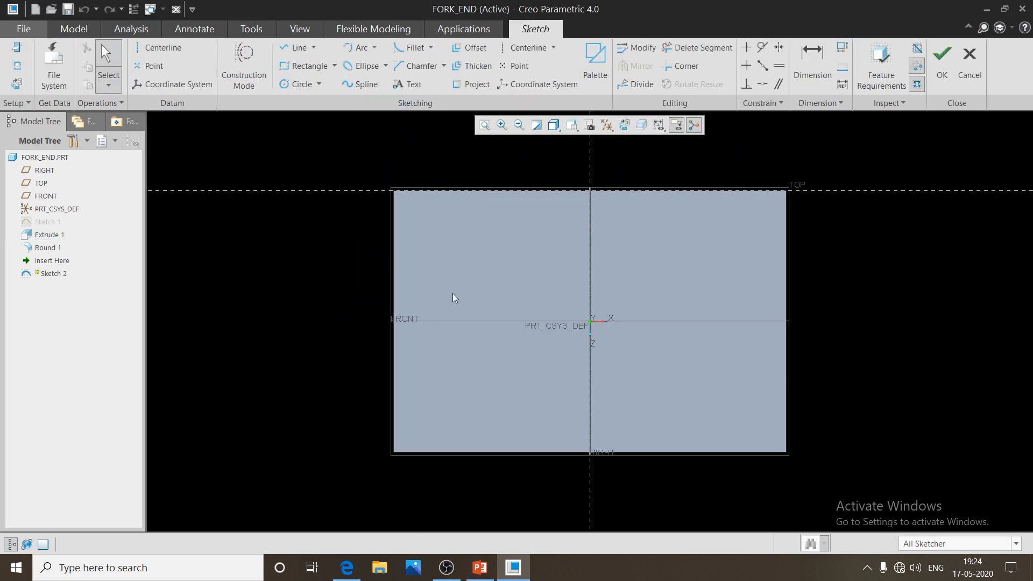
pyautogui.click(17, 66)
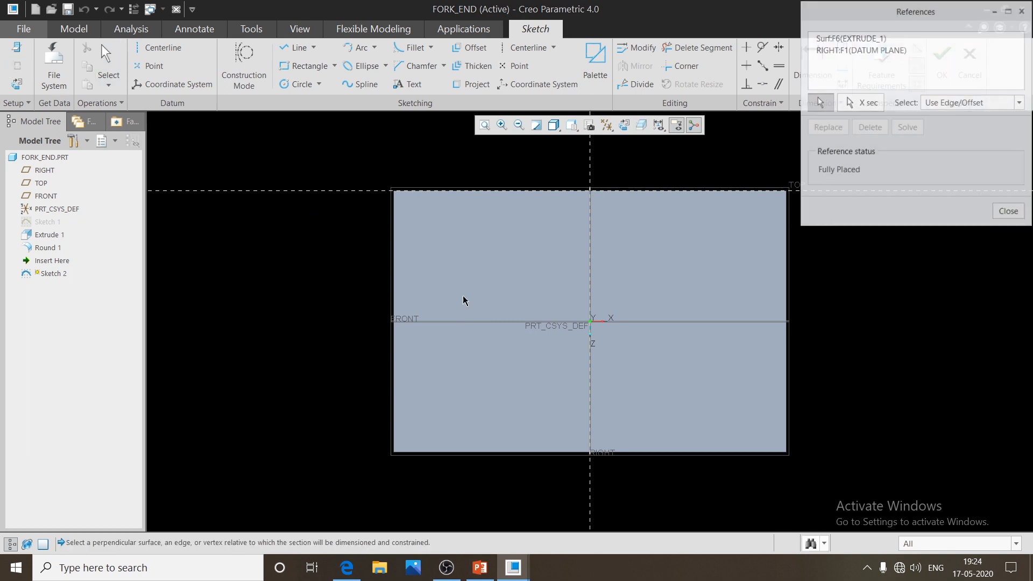
pyautogui.click(611, 322)
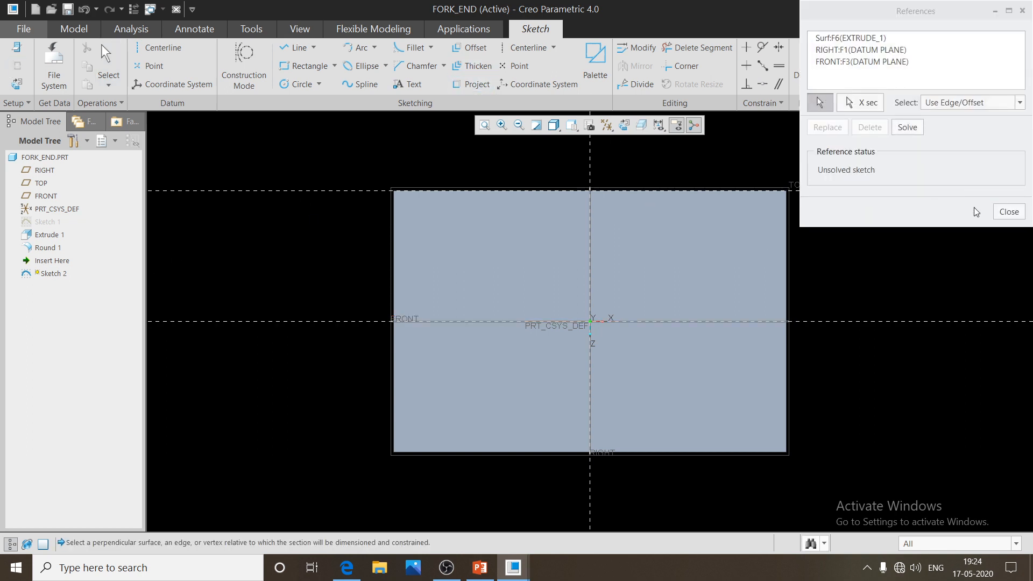
pyautogui.click(1018, 215)
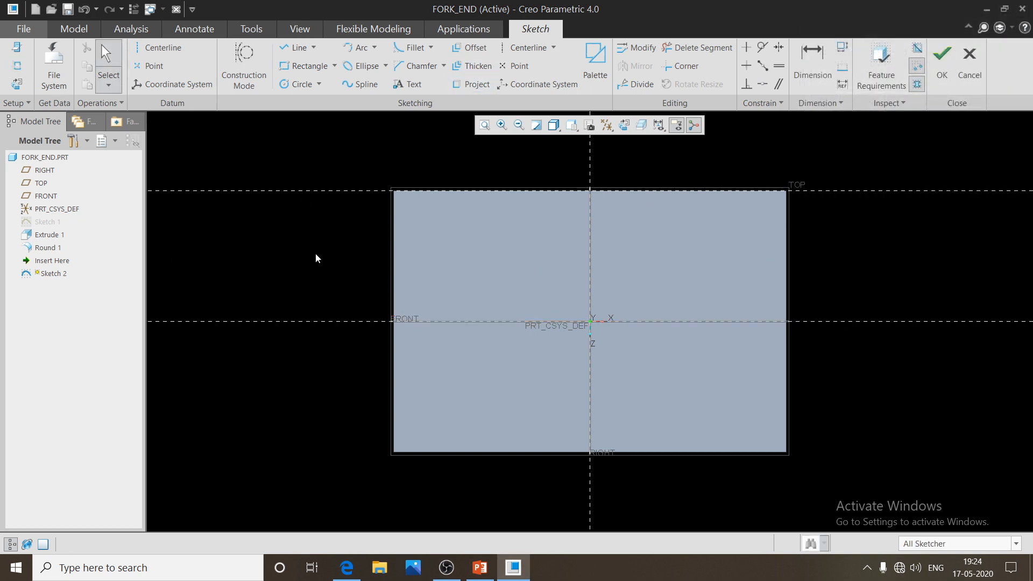
# Sketch two concentric circles centred on the origin, about 61 and 78 in diameter
pyautogui.click(298, 84)
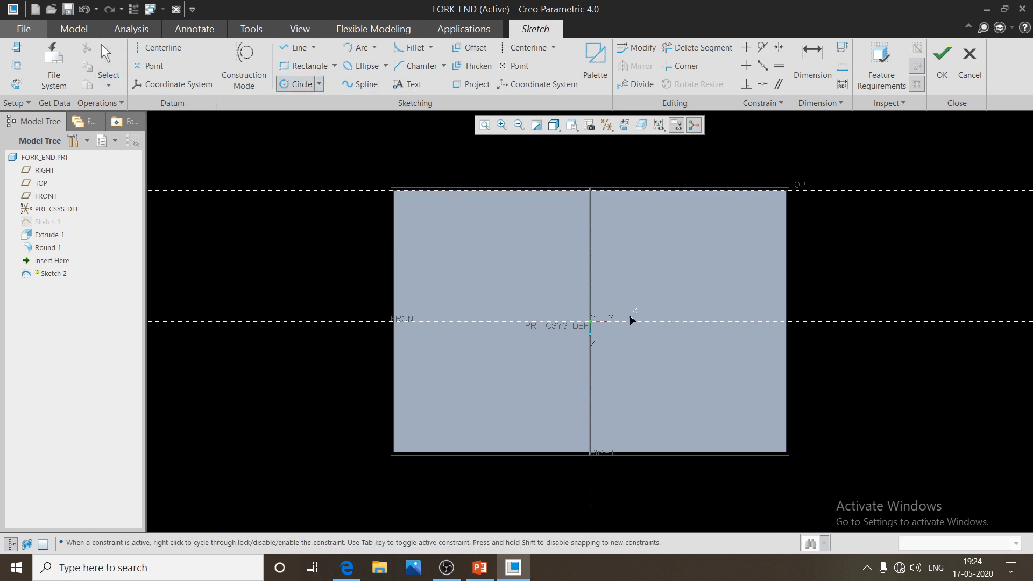
pyautogui.click(590, 321)
pyautogui.click(617, 229)
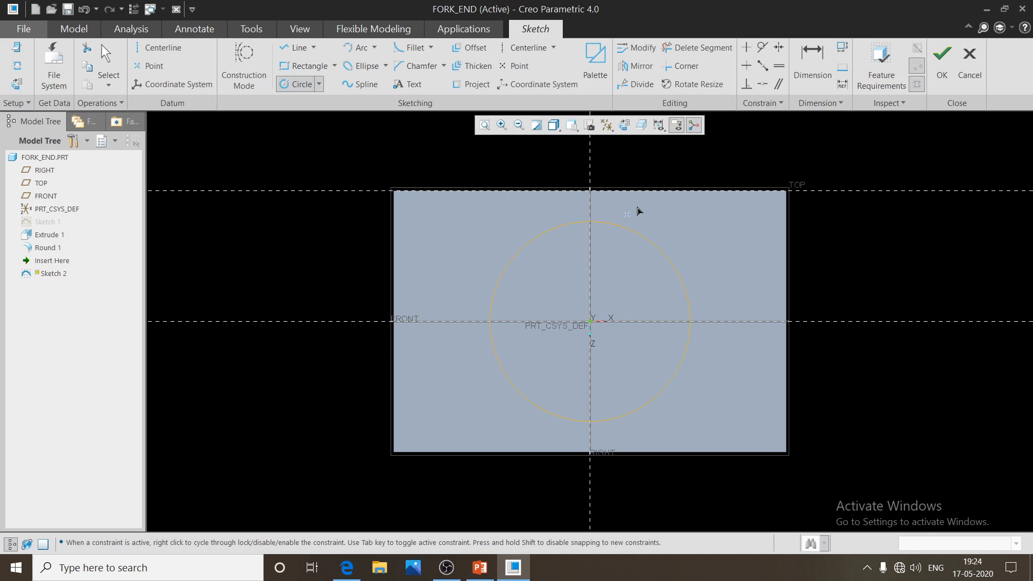
pyautogui.click(588, 327)
pyautogui.click(719, 293)
pyautogui.middleClick(735, 289)
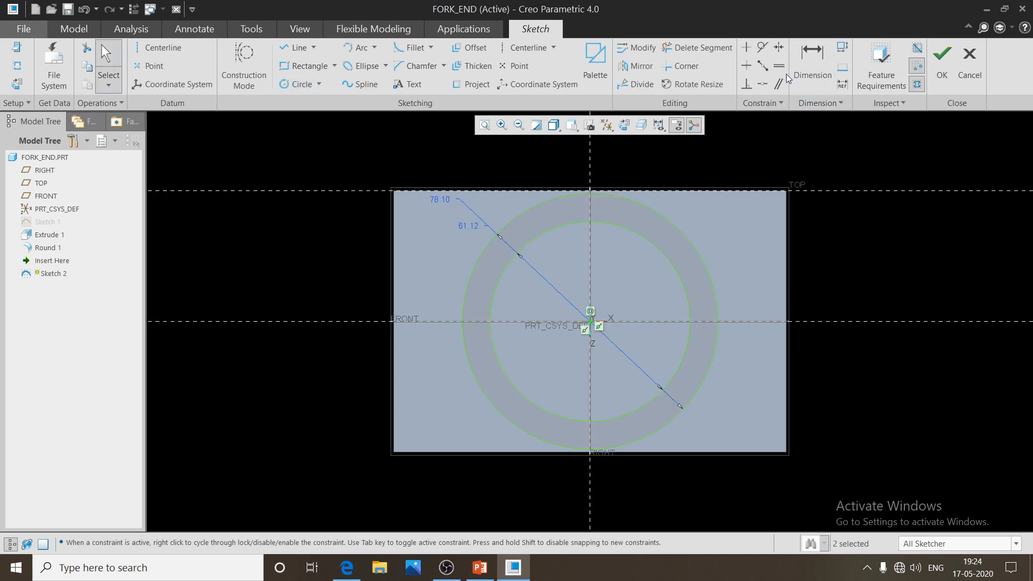
# Dimension the inner circle to radius 30 and the outer circle to radius 40, and finish the sketch
pyautogui.click(805, 65)
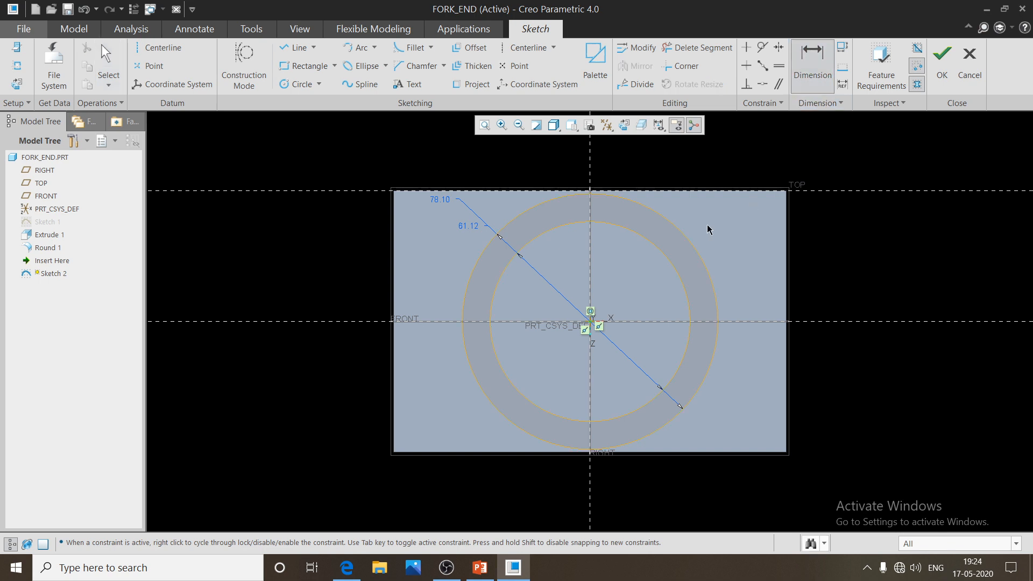
pyautogui.click(677, 276)
pyautogui.middleClick(761, 249)
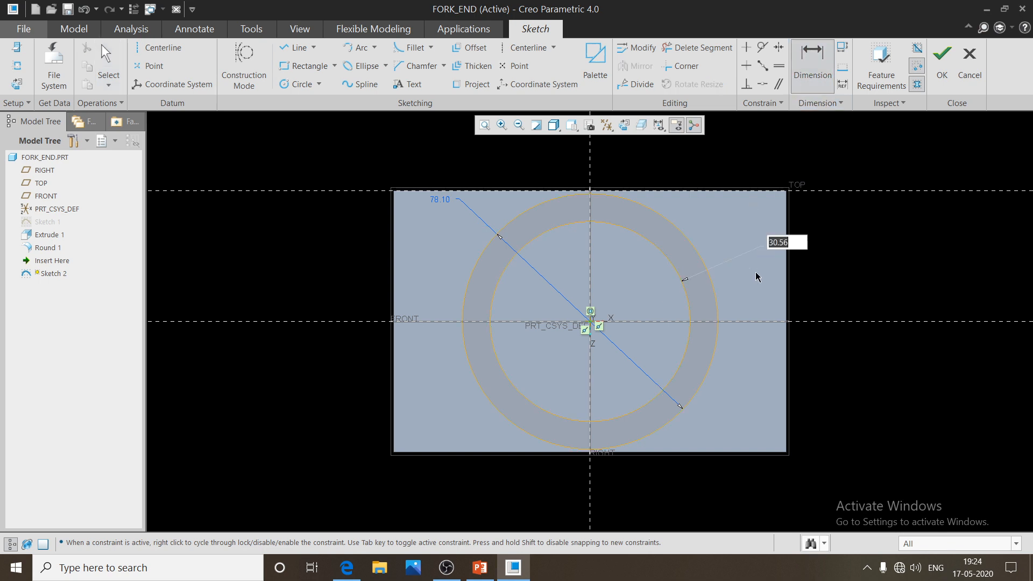
pyautogui.write('30')
pyautogui.press('Return')
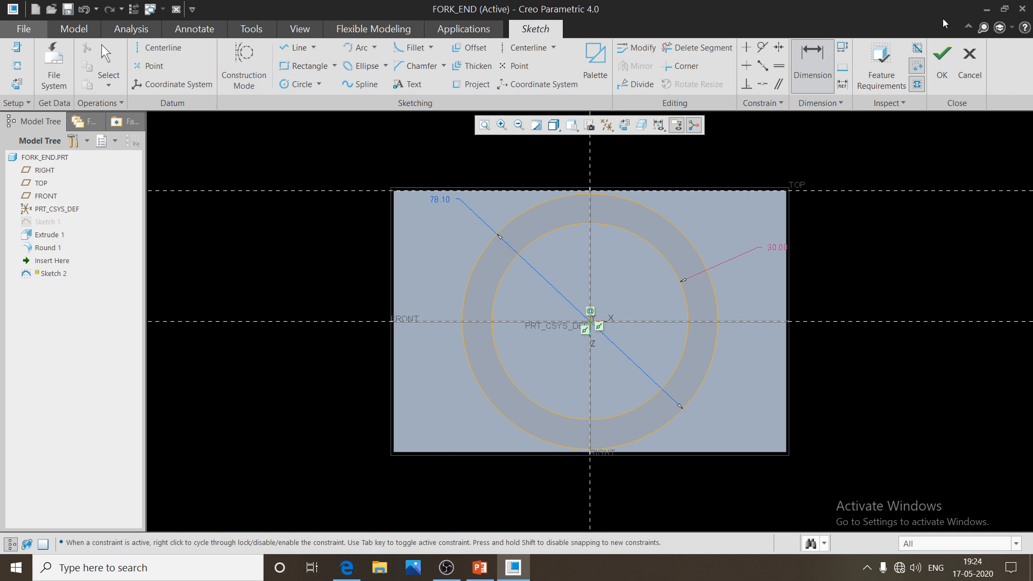
pyautogui.click(683, 237)
pyautogui.middleClick(717, 235)
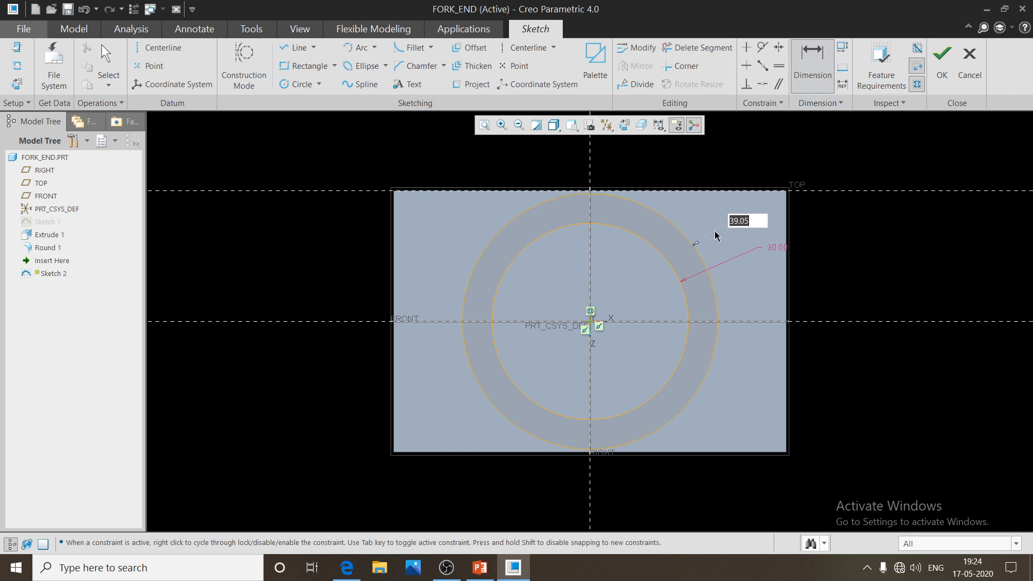
pyautogui.write('40')
pyautogui.press('Return')
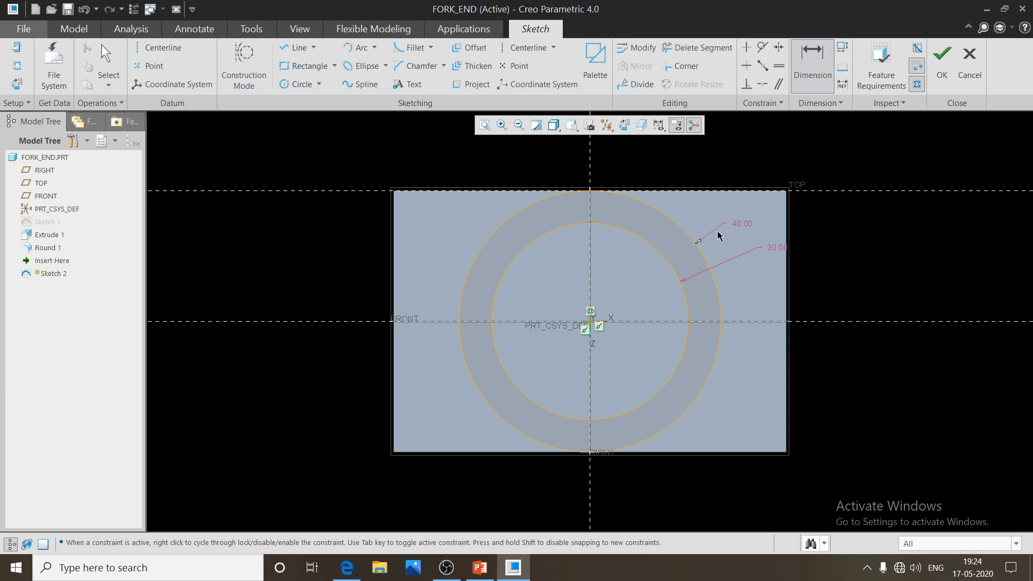
pyautogui.click(942, 70)
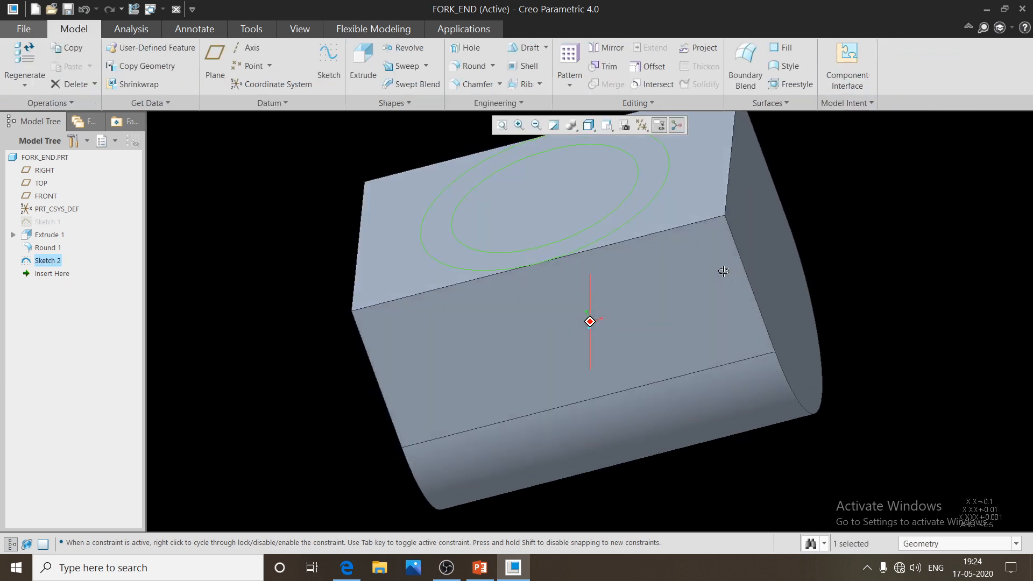
# Extrude the two-circle sketch 20 upward from the block's top face to form the ring boss
pyautogui.click(364, 64)
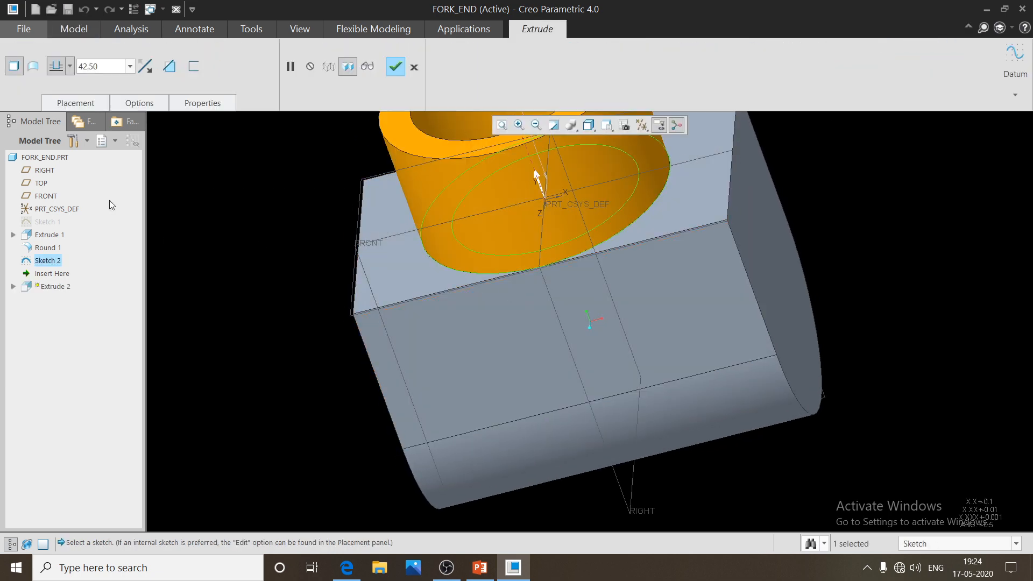
pyautogui.click(106, 67)
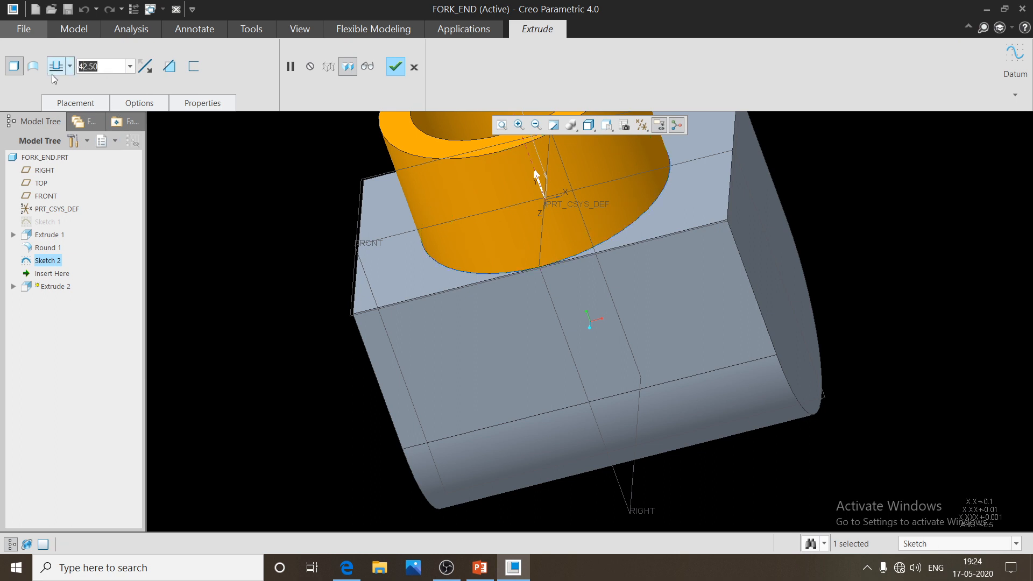
pyautogui.write('20')
pyautogui.press('Return')
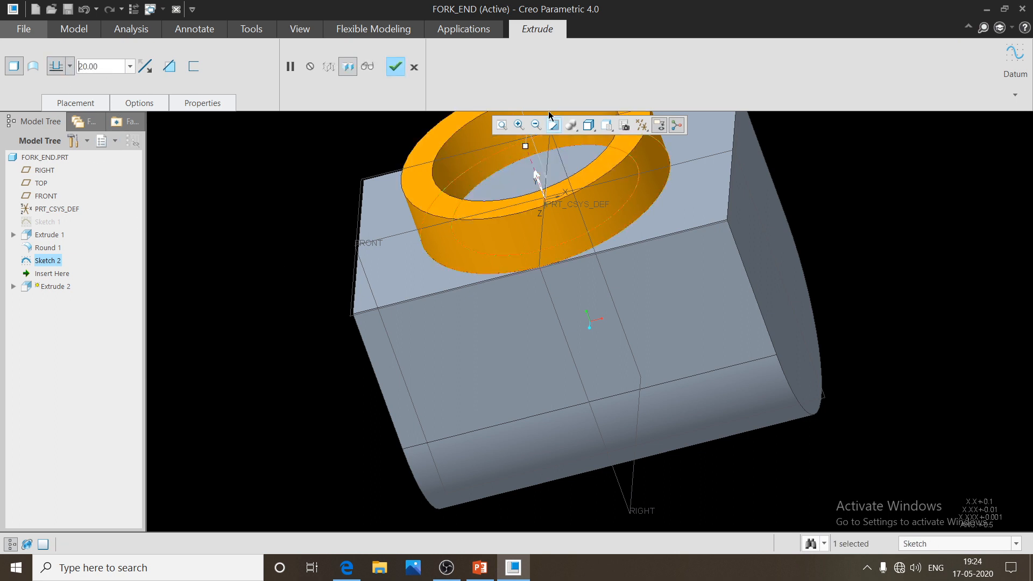
pyautogui.click(395, 65)
pyautogui.scroll(3, 519, 389)
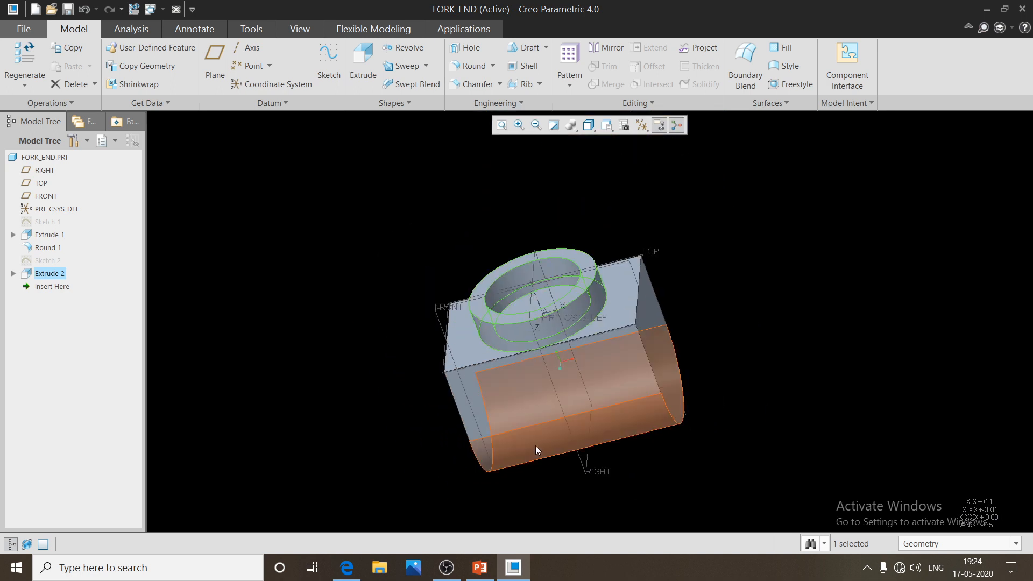
pyautogui.moveTo(525, 442)
pyautogui.mouseDown(button='middle')
pyautogui.moveTo(541, 444)
pyautogui.moveTo(522, 442)
pyautogui.mouseUp(button='middle')
pyautogui.hotkey('ctrl', 'd')
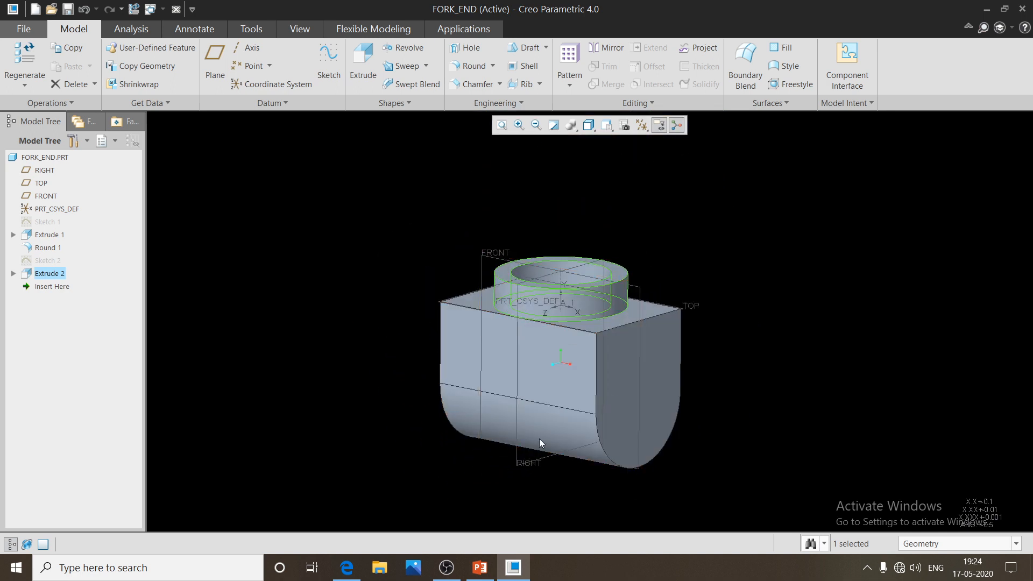
# Check the part_2.pdf drawing, then start an extrude with its sketch on the FRONT datum plane
pyautogui.click(514, 569)
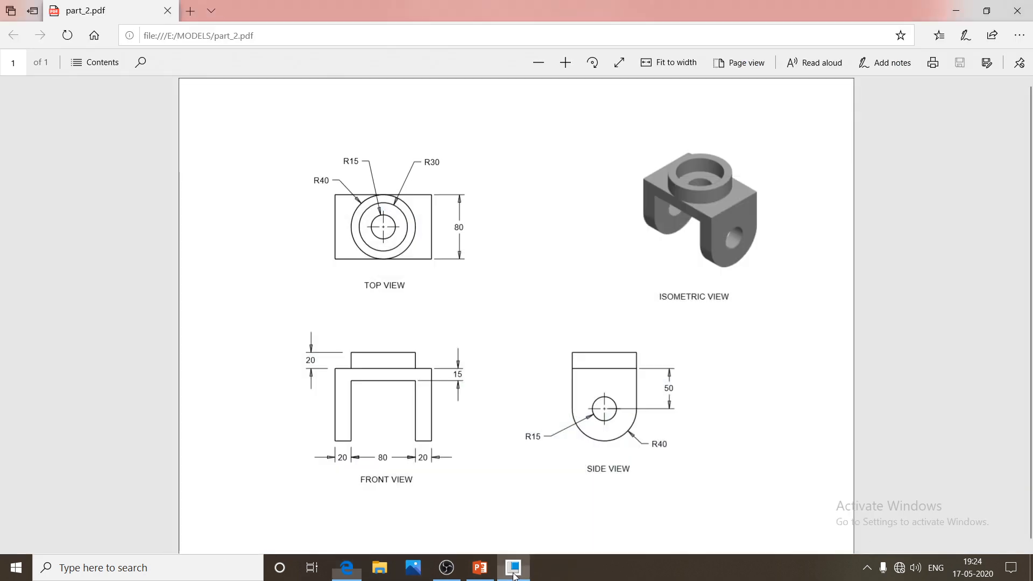
pyautogui.click(513, 569)
pyautogui.click(513, 569)
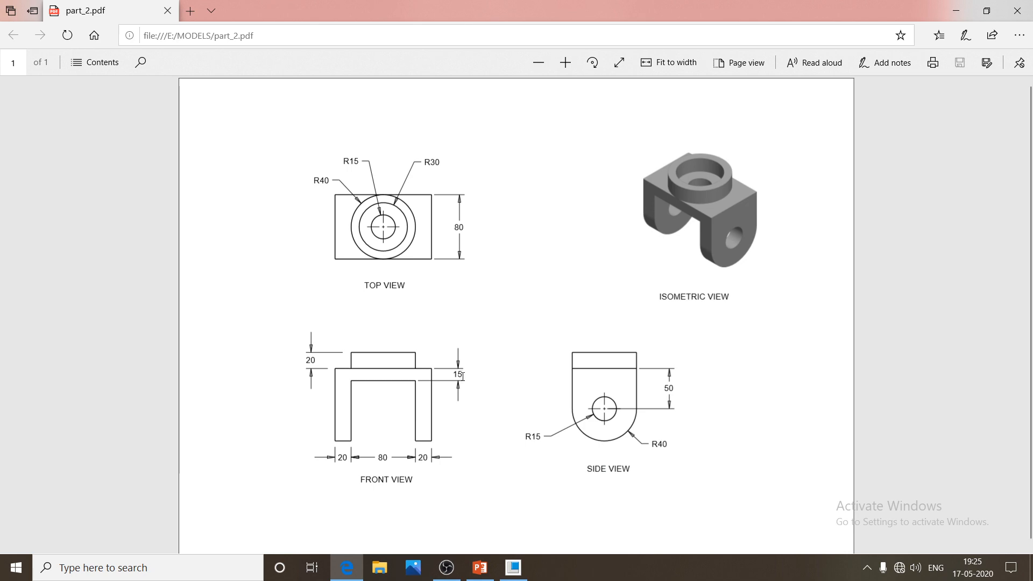
pyautogui.click(514, 567)
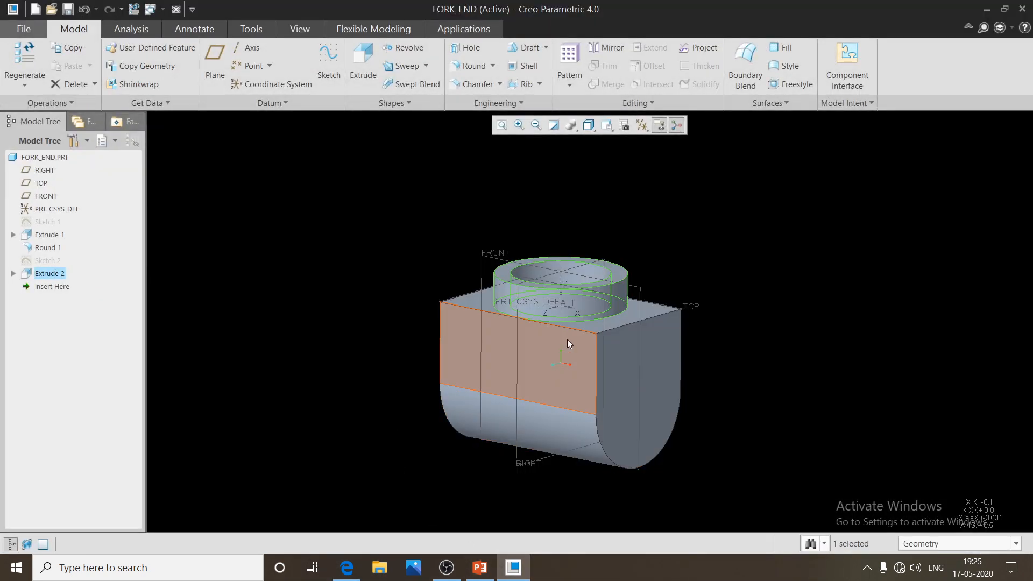
pyautogui.click(638, 299)
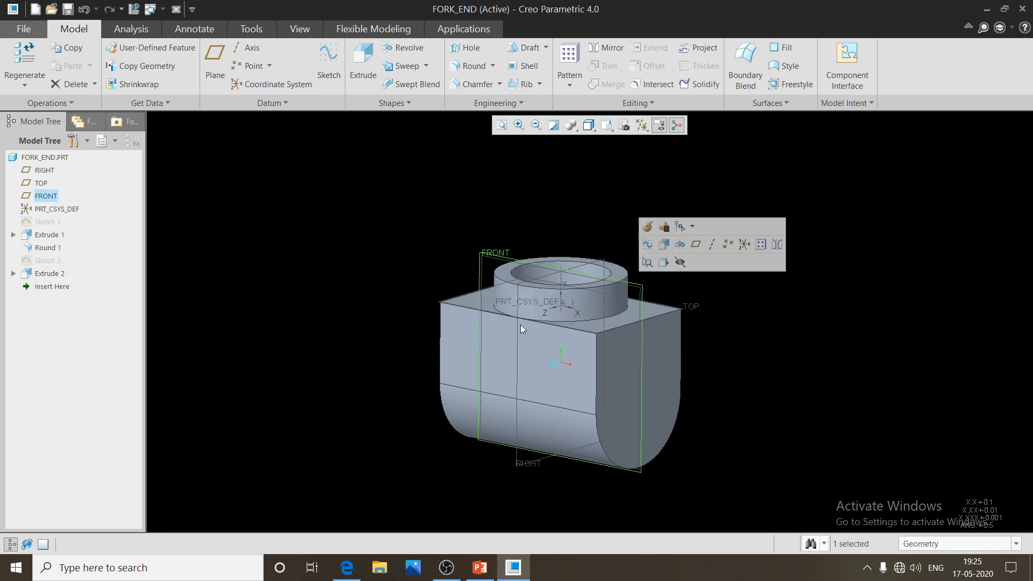
pyautogui.click(359, 70)
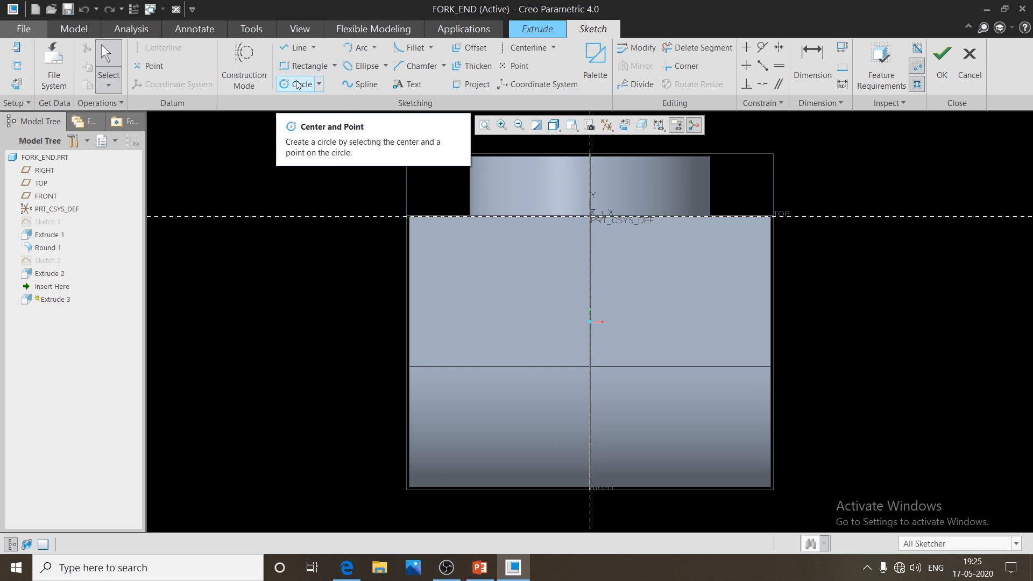
# Sketch a rectangle about 82 wide and 72 high over the block's lower part, and set its upper edge 15 below the TOP plane
pyautogui.click(298, 69)
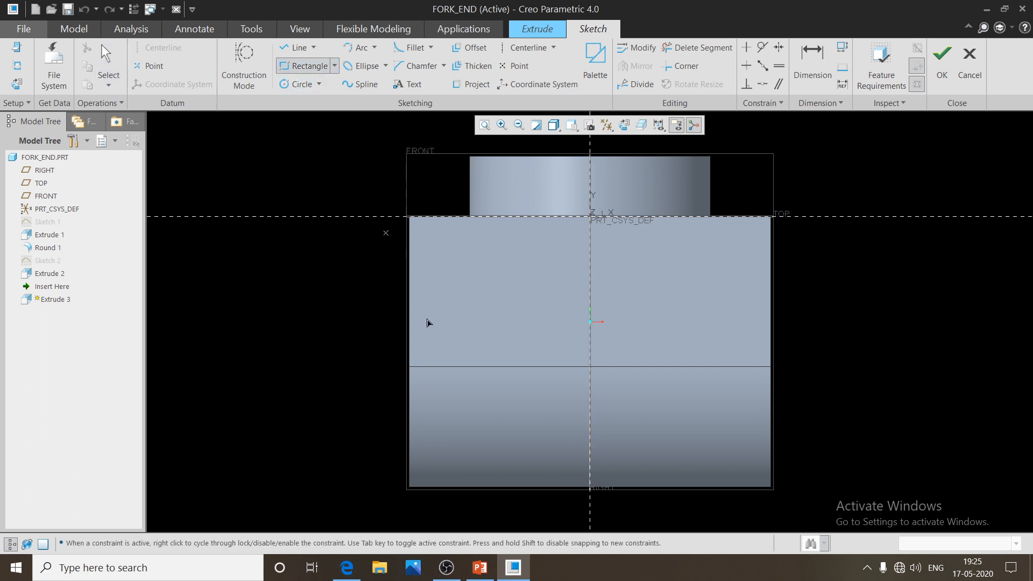
pyautogui.click(471, 278)
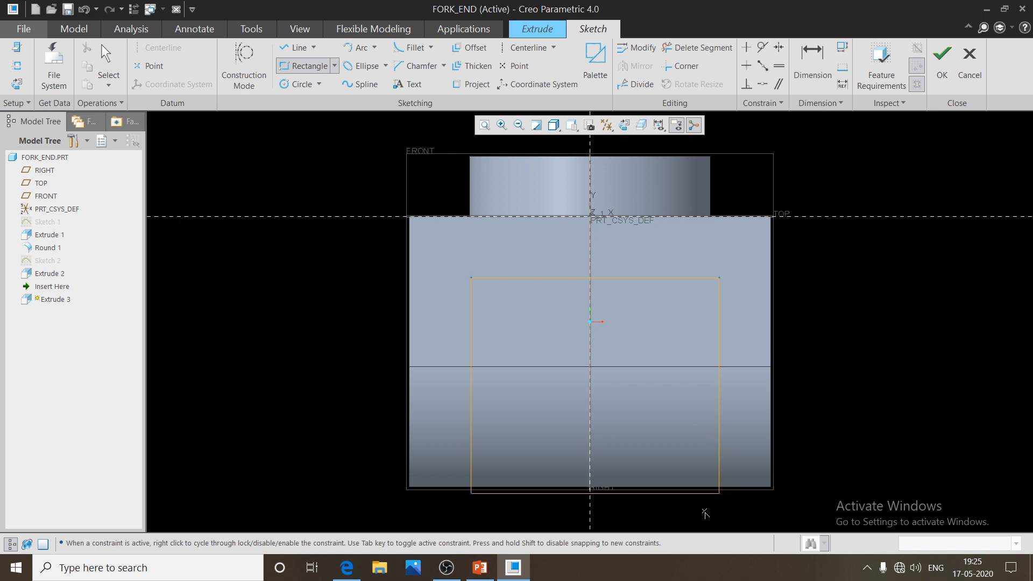
pyautogui.click(718, 493)
pyautogui.middleClick(483, 330)
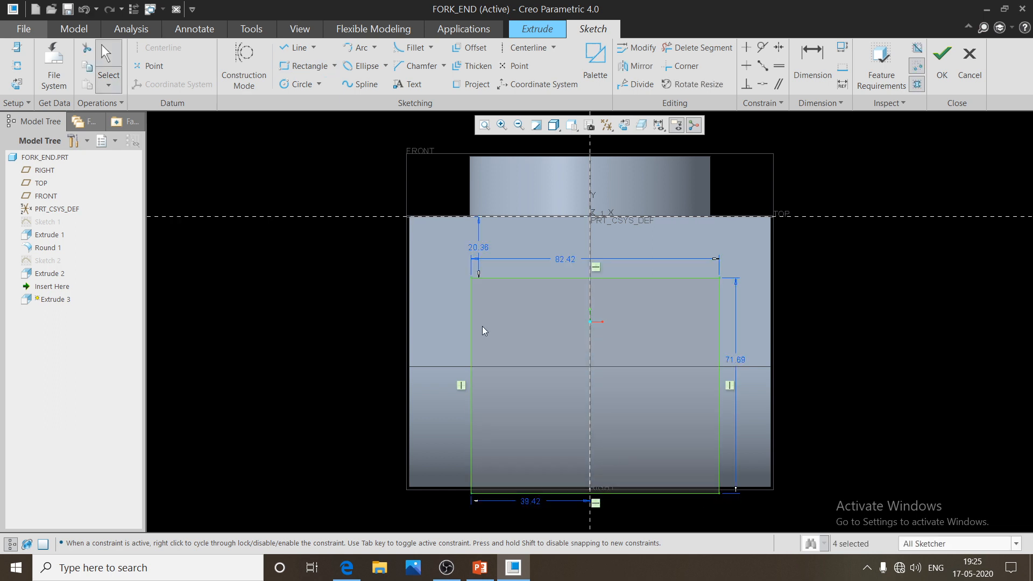
pyautogui.doubleClick(474, 250)
pyautogui.write('15')
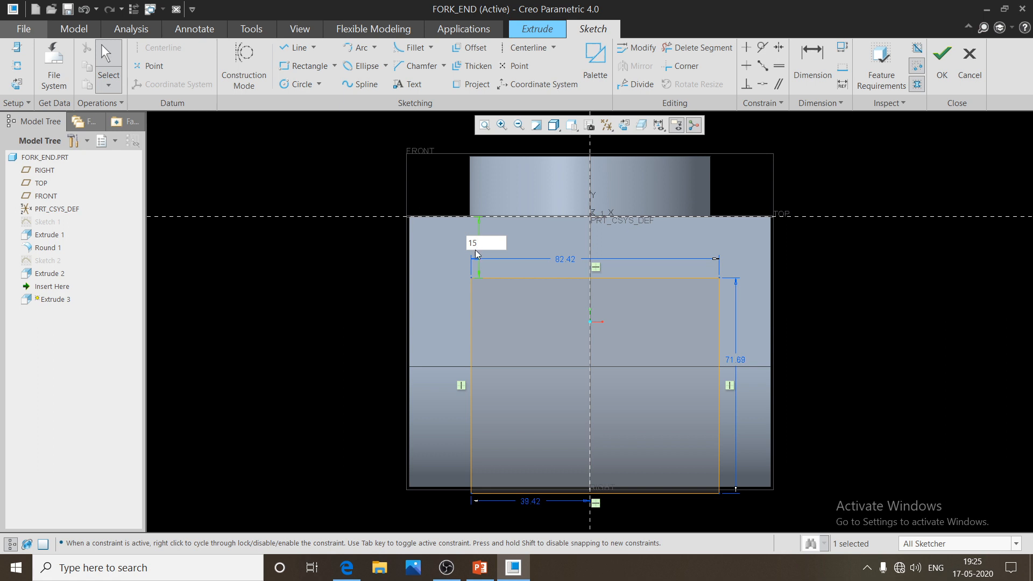
pyautogui.press('Return')
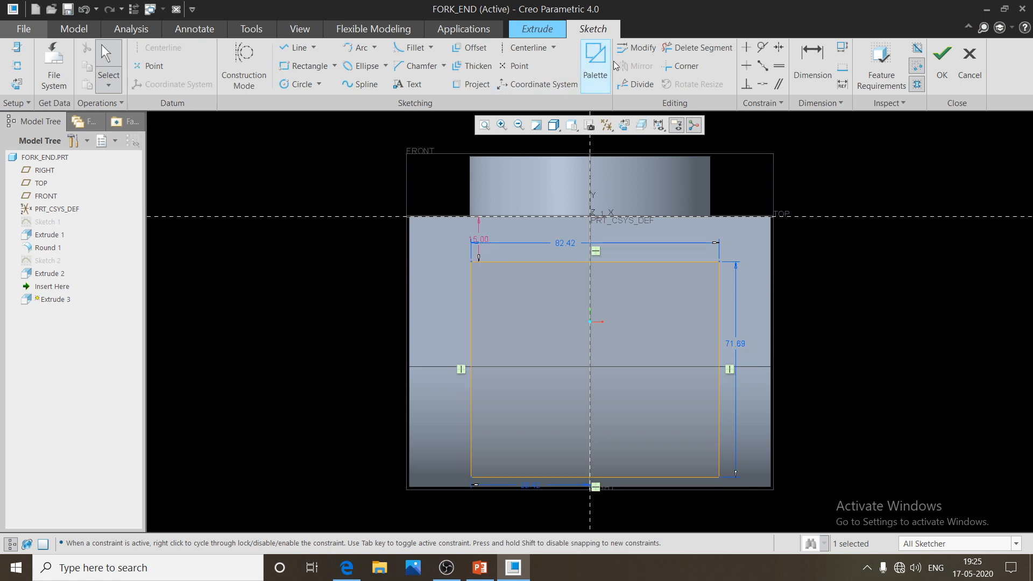
# Add a vertical centerline along the RIGHT plane and make the rectangle's two upper corners symmetric about it
pyautogui.click(538, 51)
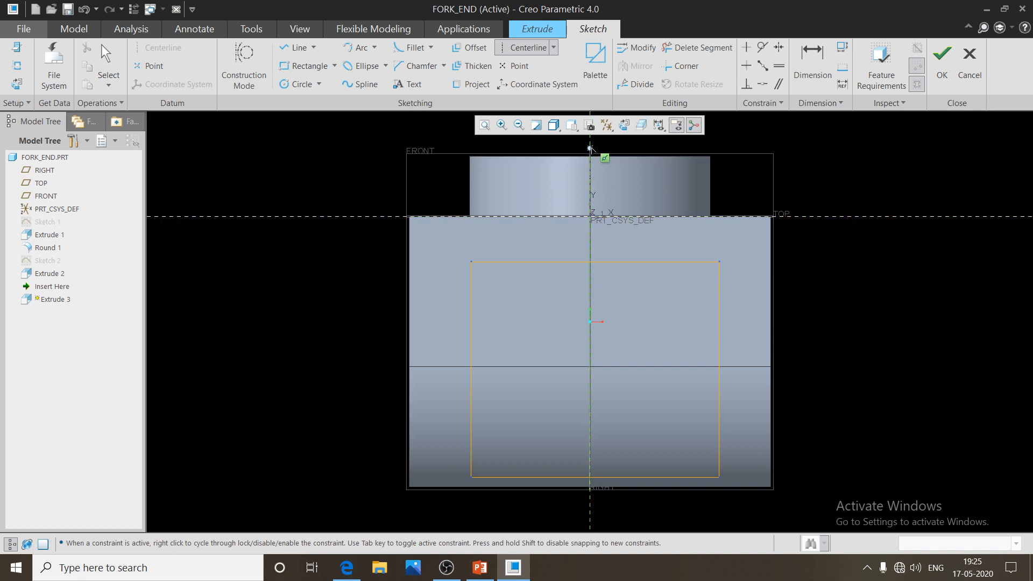
pyautogui.click(590, 146)
pyautogui.click(594, 228)
pyautogui.middleClick(751, 178)
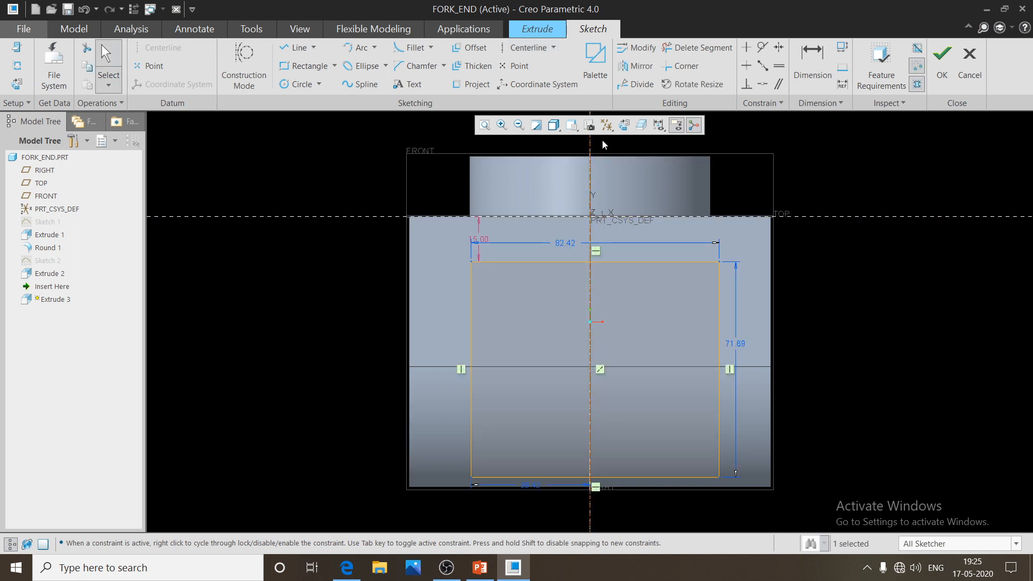
pyautogui.click(779, 47)
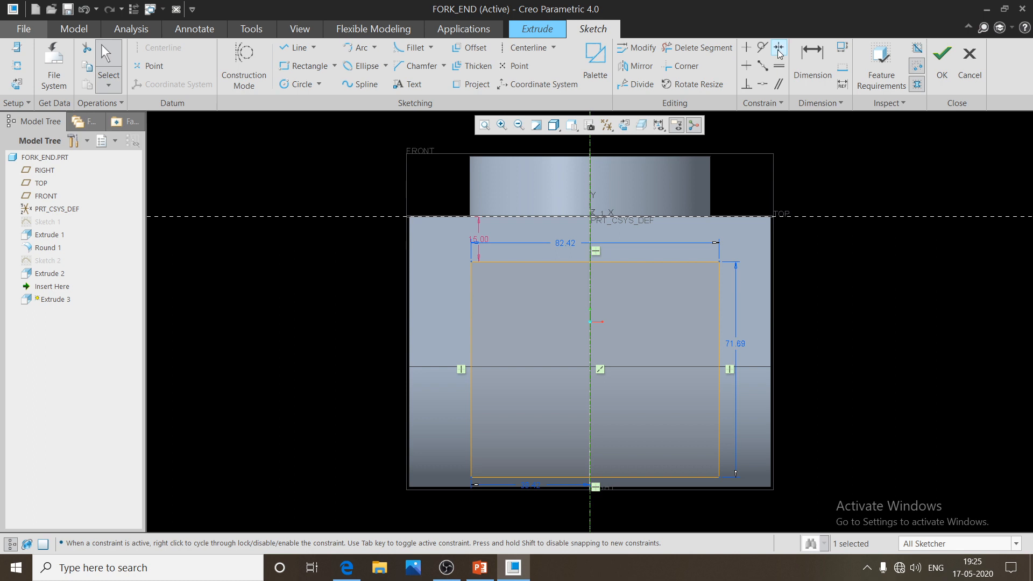
pyautogui.click(720, 264)
pyautogui.click(471, 262)
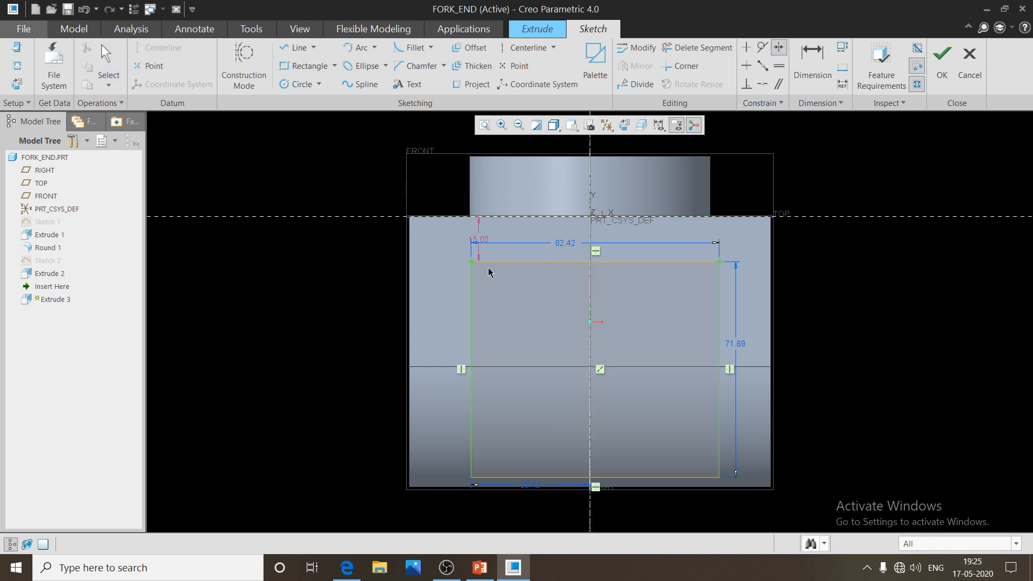
pyautogui.click(593, 256)
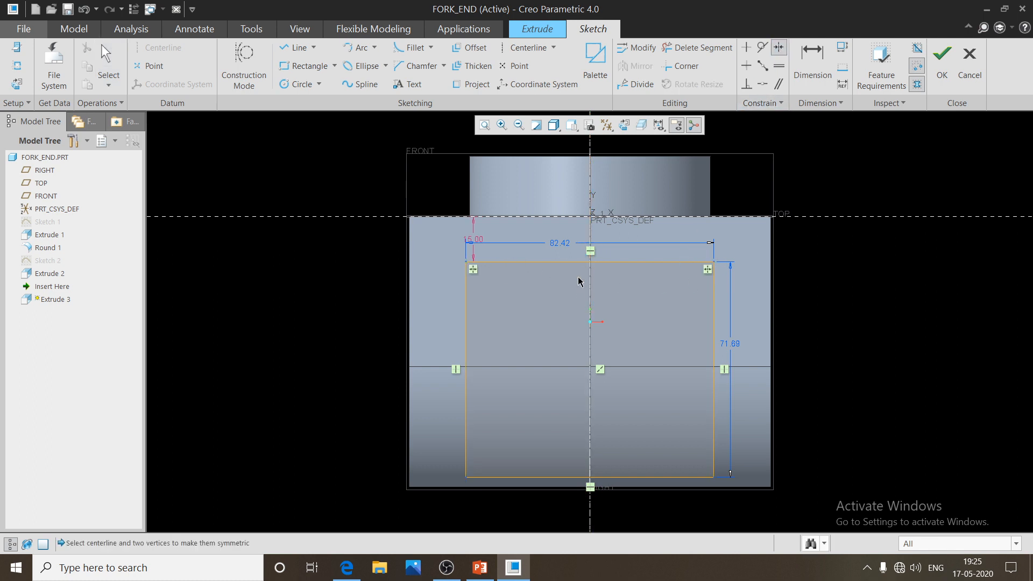
pyautogui.middleClick(880, 336)
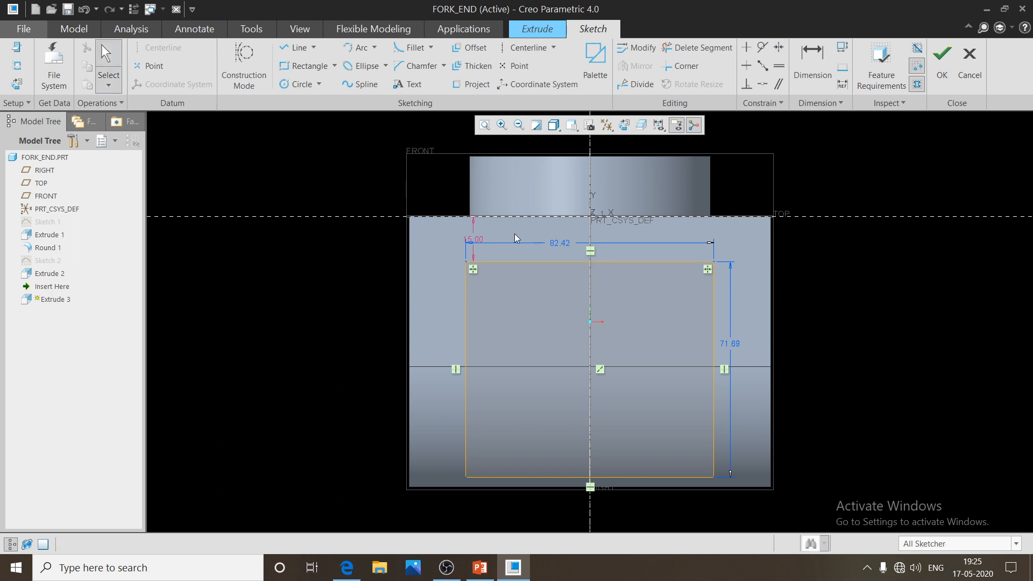
# Set the rectangle's width to 80
pyautogui.doubleClick(562, 243)
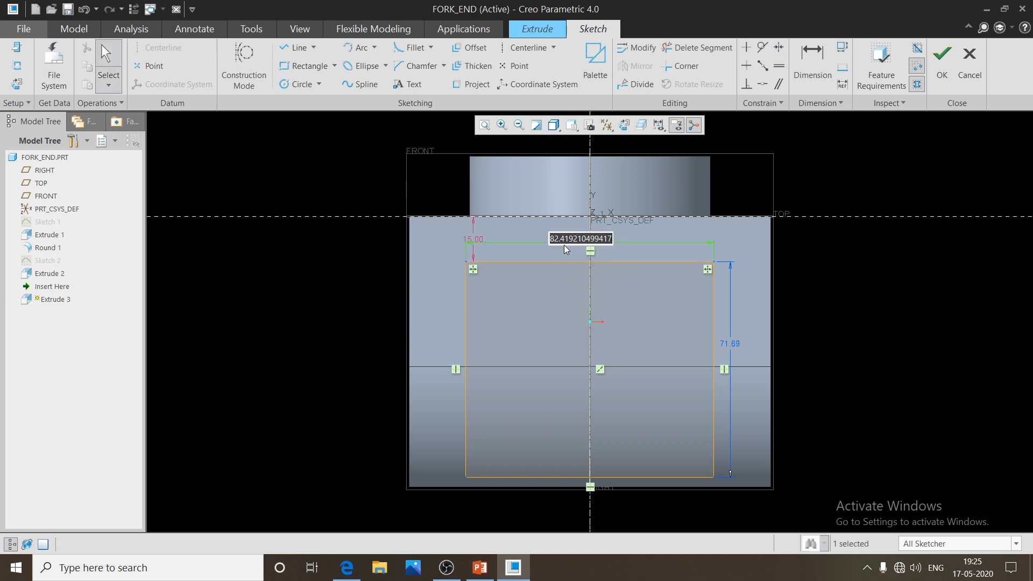
pyautogui.write('80')
pyautogui.press('Return')
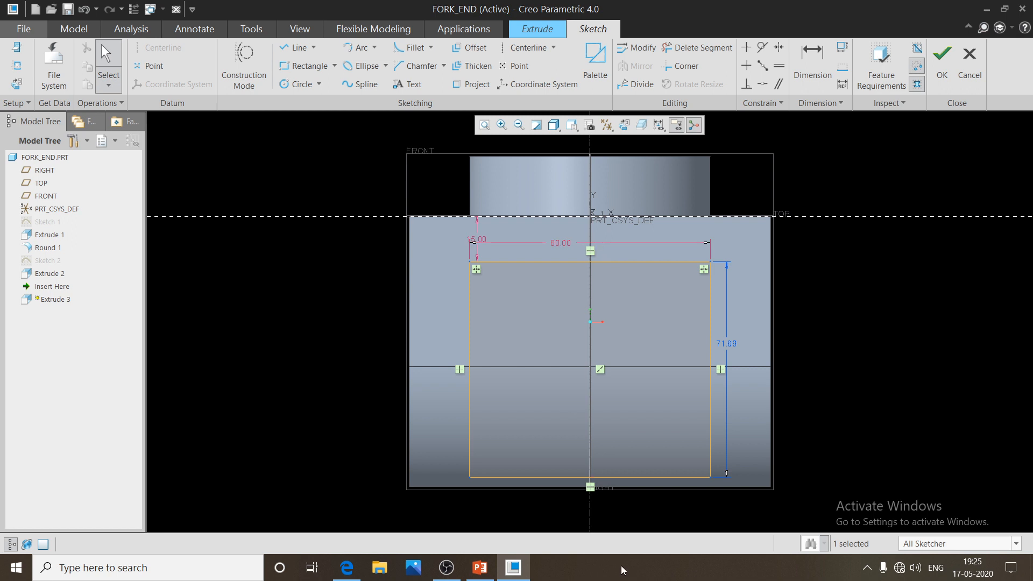
# Constrain the rectangle's lower corner coincident with the block's bottom edge and finish the sketch
pyautogui.click(762, 83)
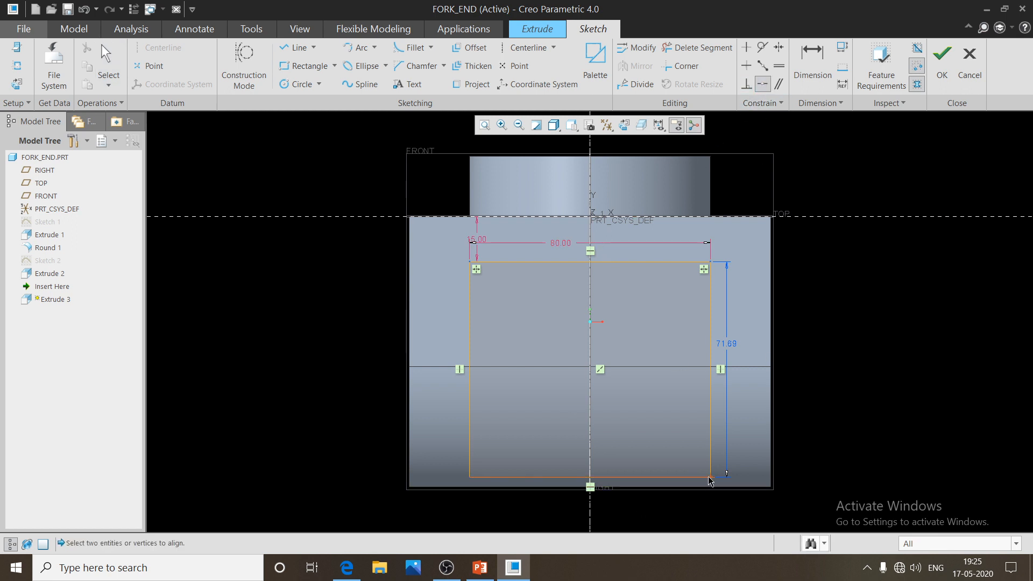
pyautogui.click(710, 478)
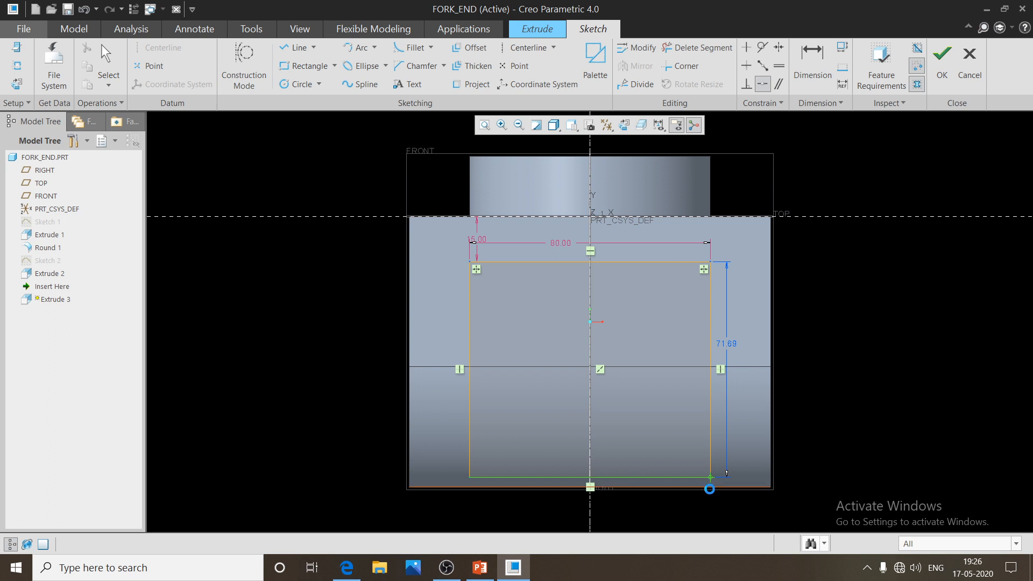
pyautogui.click(708, 487)
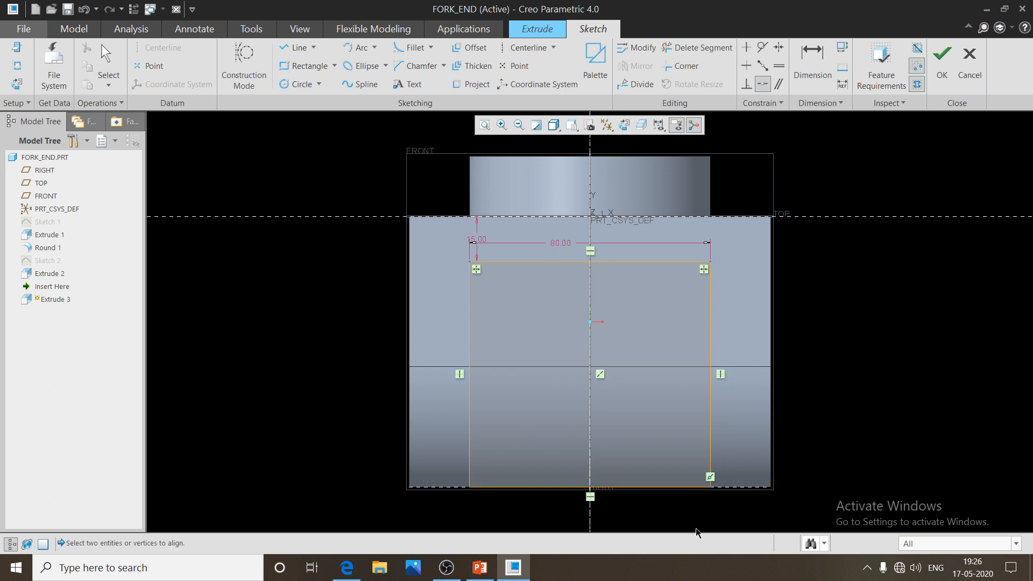
pyautogui.click(941, 69)
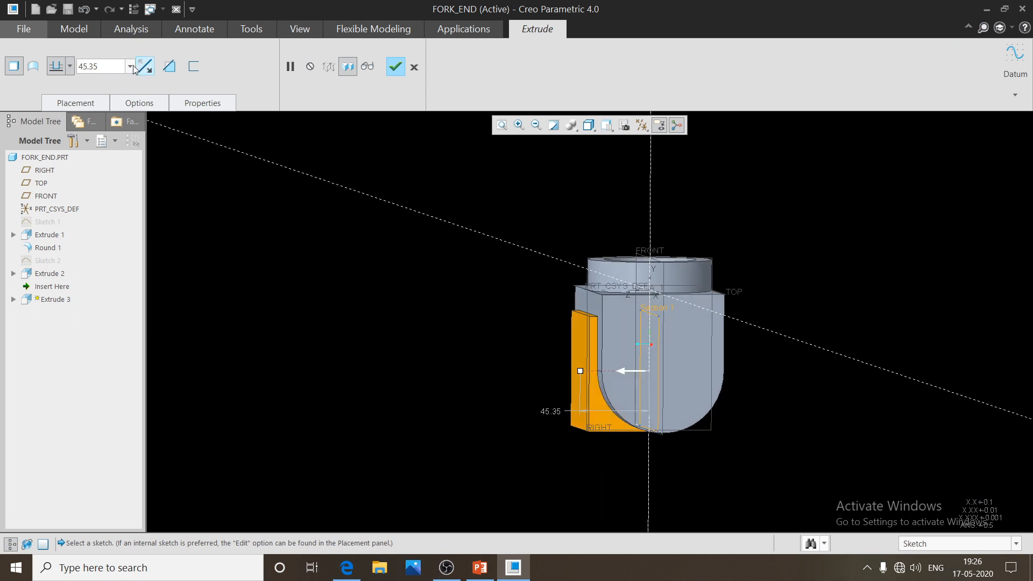
# Extrude the rectangle as a material-removing cut, symmetric about the sketch plane with a total depth of 158.50, to open the slot between the fork arms
pyautogui.click(169, 67)
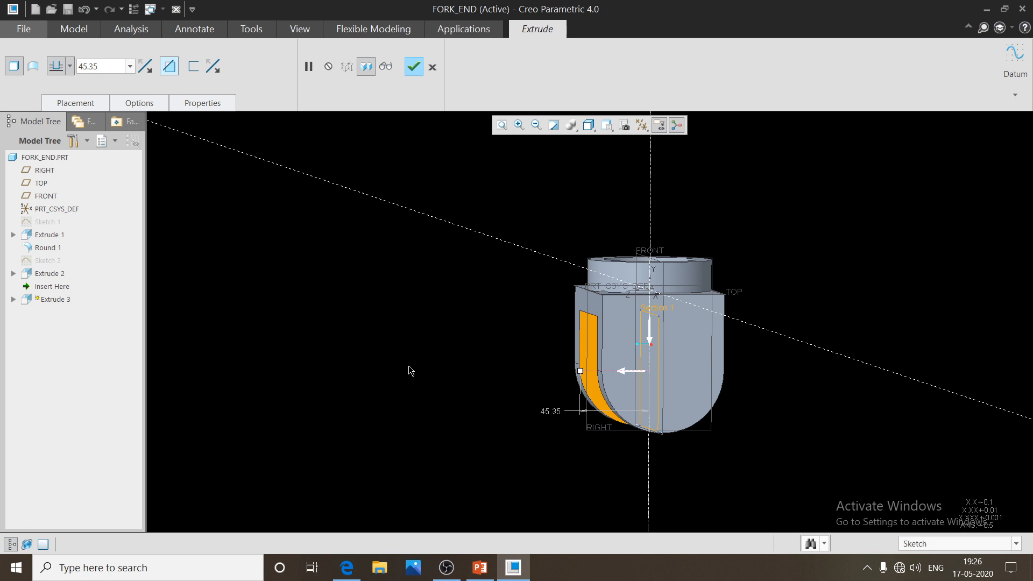
pyautogui.moveTo(504, 359)
pyautogui.mouseDown(button='middle')
pyautogui.moveTo(541, 369)
pyautogui.moveTo(519, 366)
pyautogui.mouseUp(button='middle')
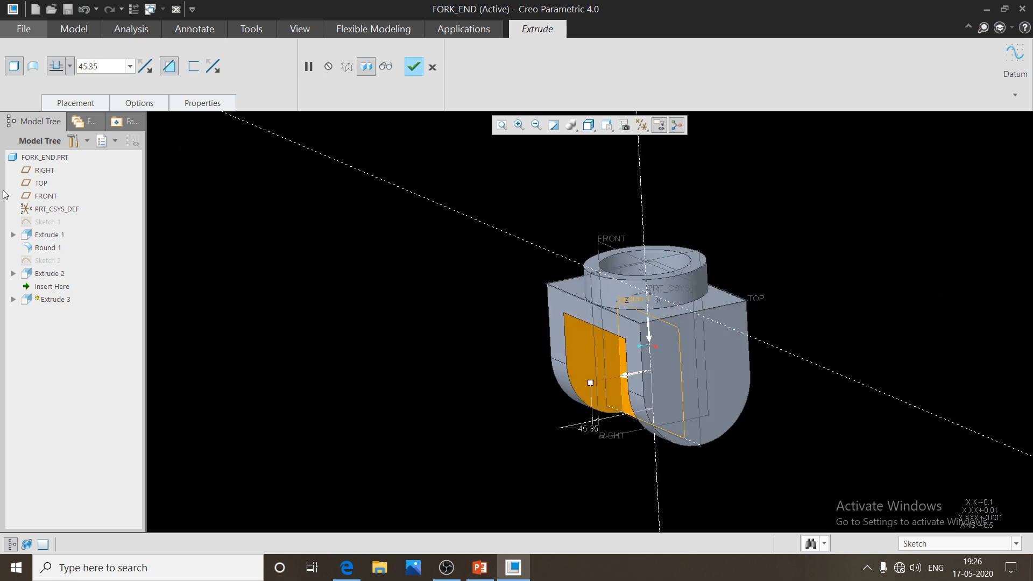
pyautogui.click(70, 67)
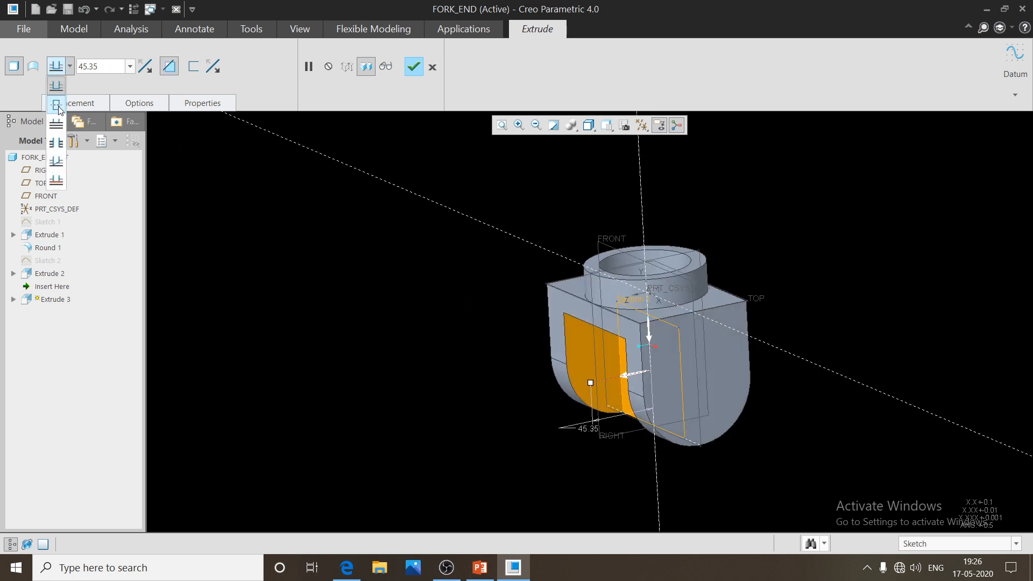
pyautogui.click(56, 123)
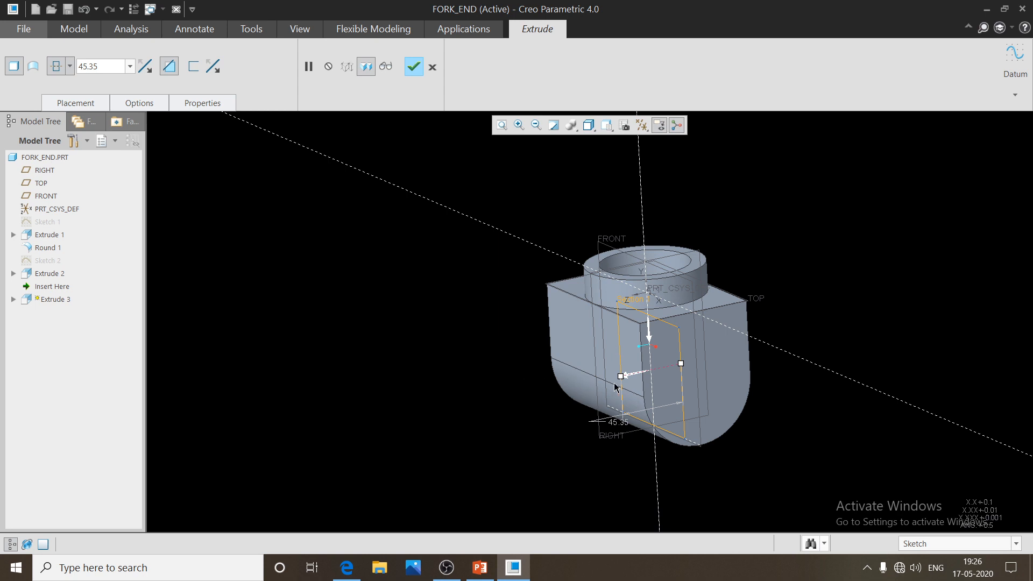
pyautogui.moveTo(622, 378); pyautogui.dragTo(524, 428)
pyautogui.moveTo(524, 424); pyautogui.dragTo(574, 419, button='middle')
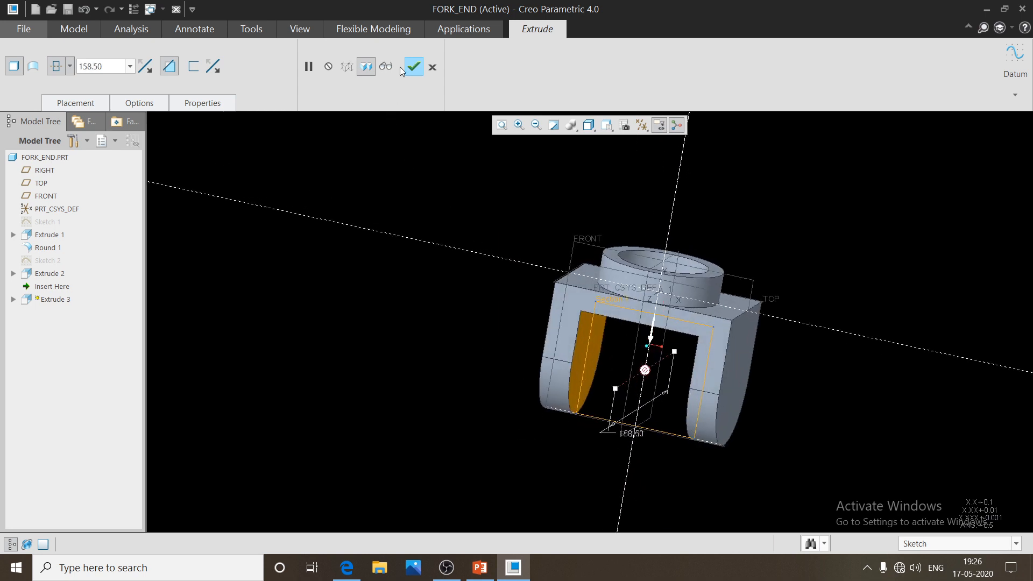
pyautogui.click(412, 67)
pyautogui.moveTo(756, 470); pyautogui.dragTo(764, 437, button='middle')
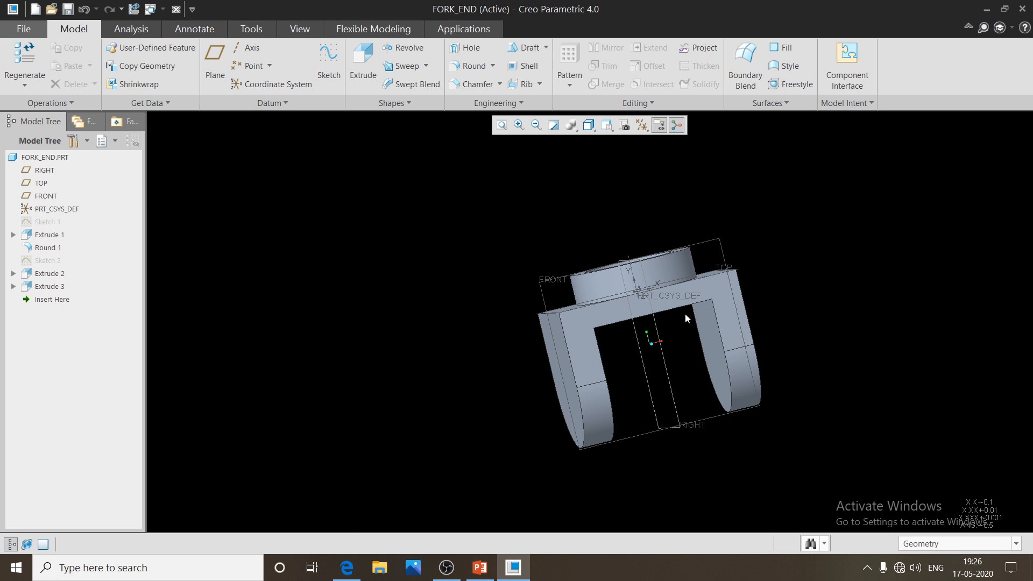
pyautogui.moveTo(686, 314); pyautogui.dragTo(611, 363, button='middle')
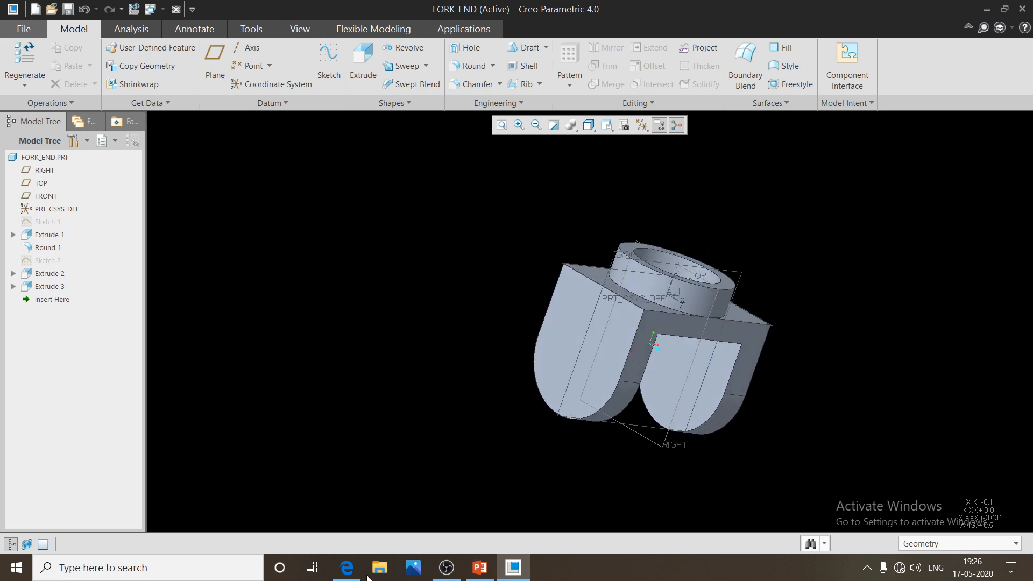
# Check the side-hole dimensions in the part_2.pdf drawing, then return to the Creo model in its default orientation
pyautogui.click(346, 567)
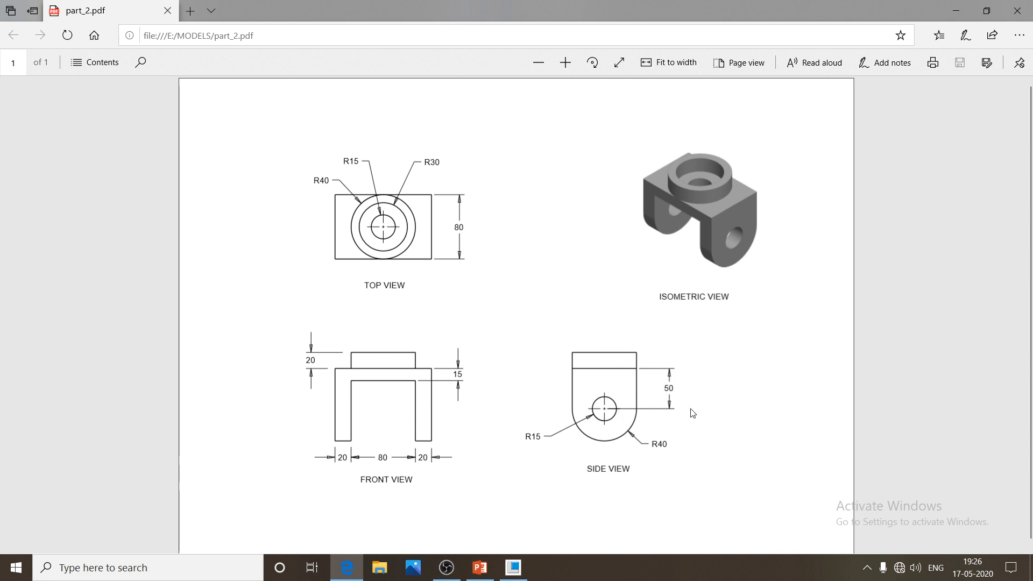
pyautogui.click(515, 574)
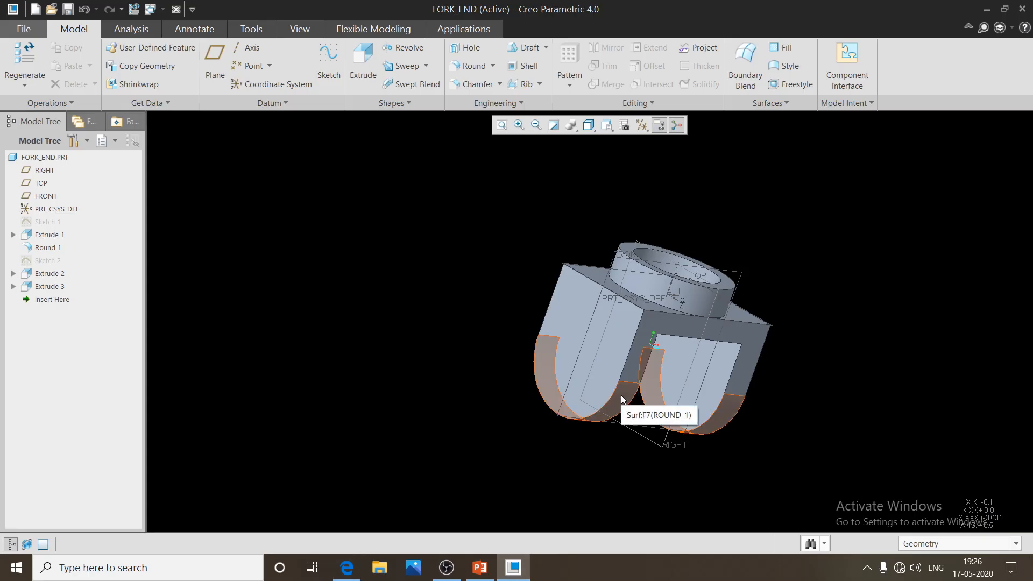
pyautogui.hotkey('ctrl', 's')
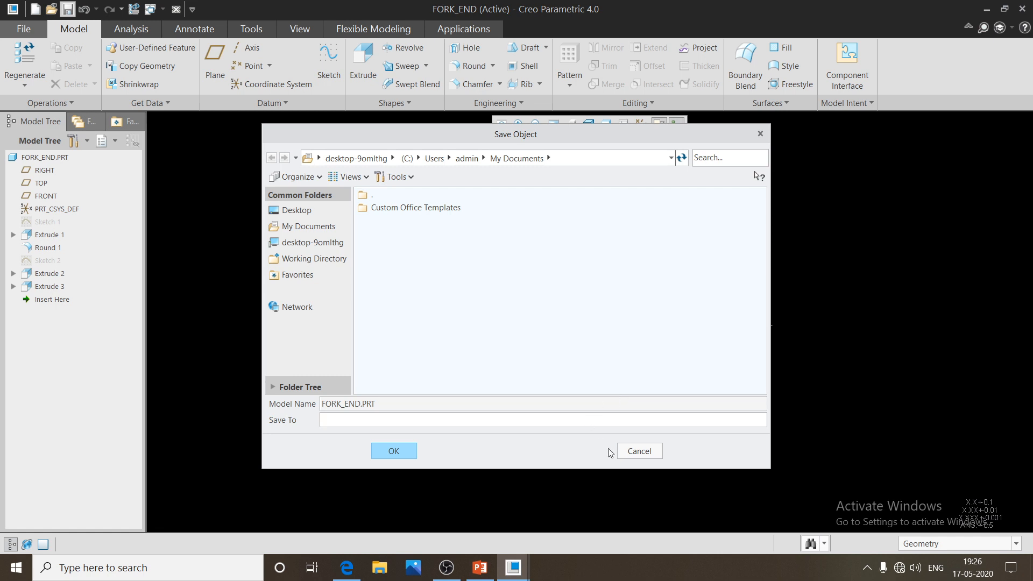
pyautogui.click(637, 451)
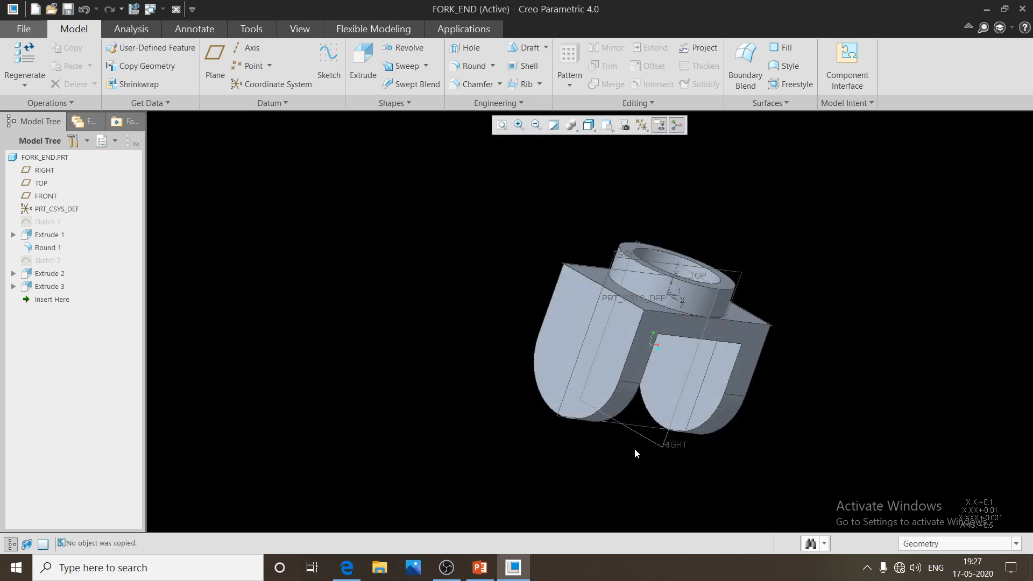
pyautogui.hotkey('ctrl', 'd')
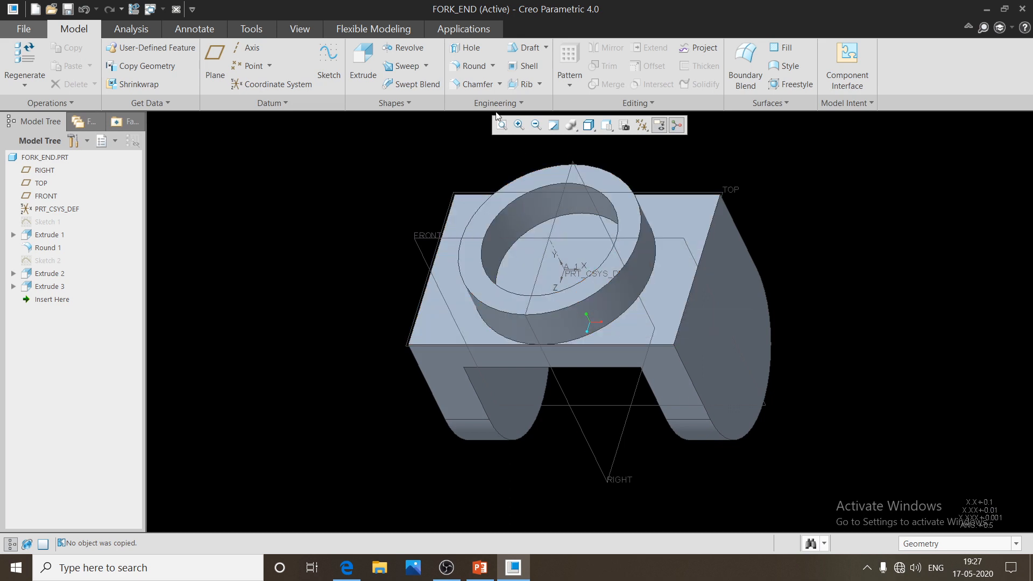
# Place a hole on the outer side face of the fork arm, with the TOP and FRONT planes as its offset references
pyautogui.click(471, 48)
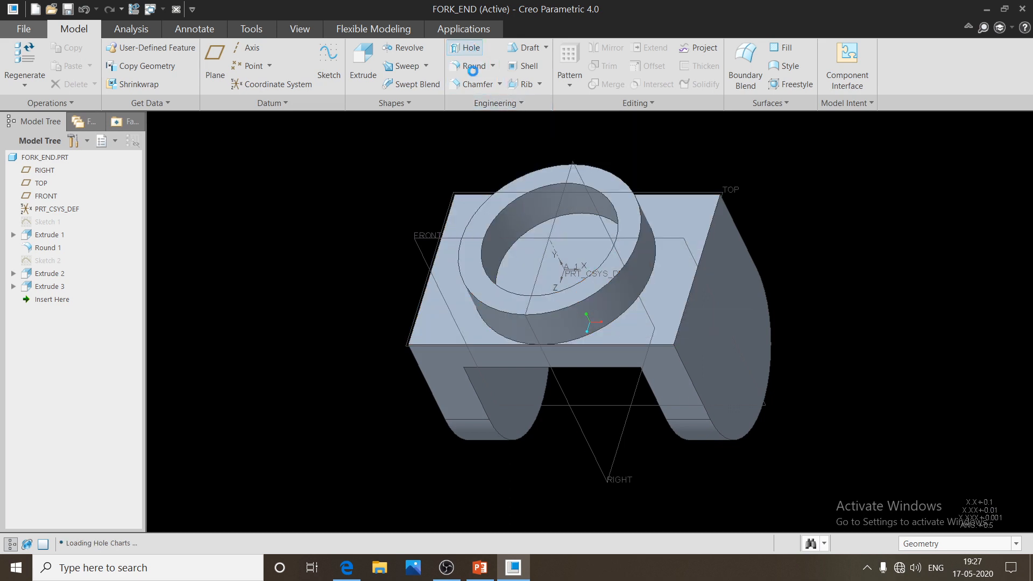
pyautogui.click(727, 358)
pyautogui.scroll(-3, 726, 344)
pyautogui.moveTo(678, 336); pyautogui.dragTo(561, 336, button='middle')
pyautogui.scroll(3, 562, 336)
pyautogui.moveTo(616, 302); pyautogui.dragTo(563, 343, button='middle')
pyautogui.scroll(-3, 564, 343)
pyautogui.moveTo(588, 312); pyautogui.dragTo(541, 279)
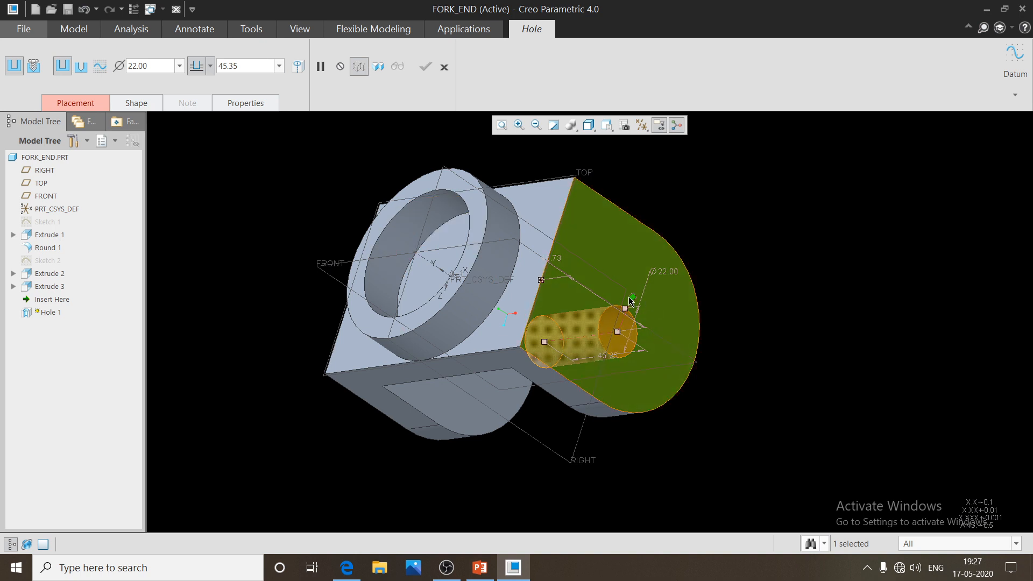
pyautogui.moveTo(631, 299); pyautogui.dragTo(675, 353)
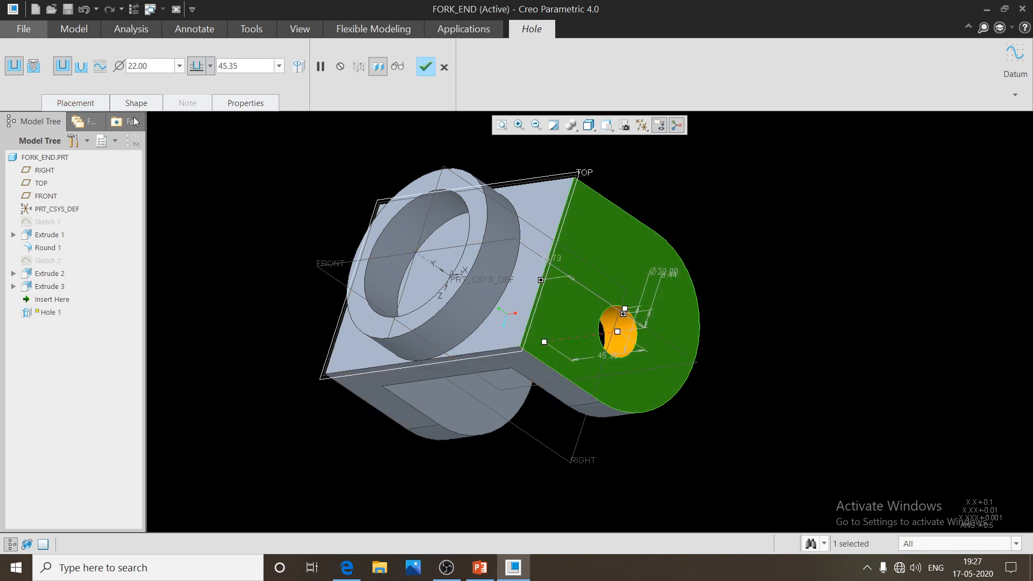
# Set the side hole's offsets to 0 from the FRONT plane and 50 from the TOP plane
pyautogui.click(97, 107)
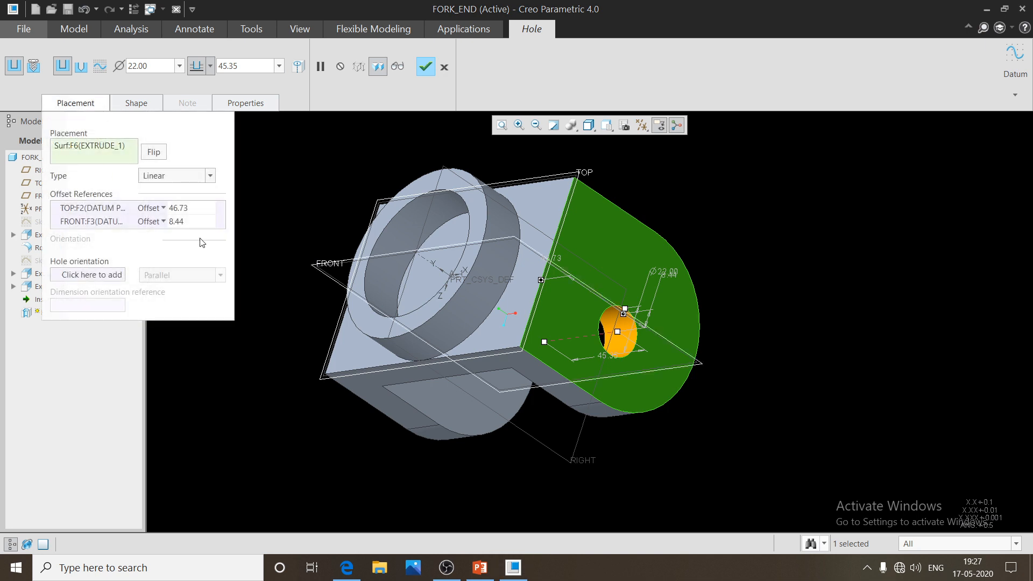
pyautogui.click(185, 223)
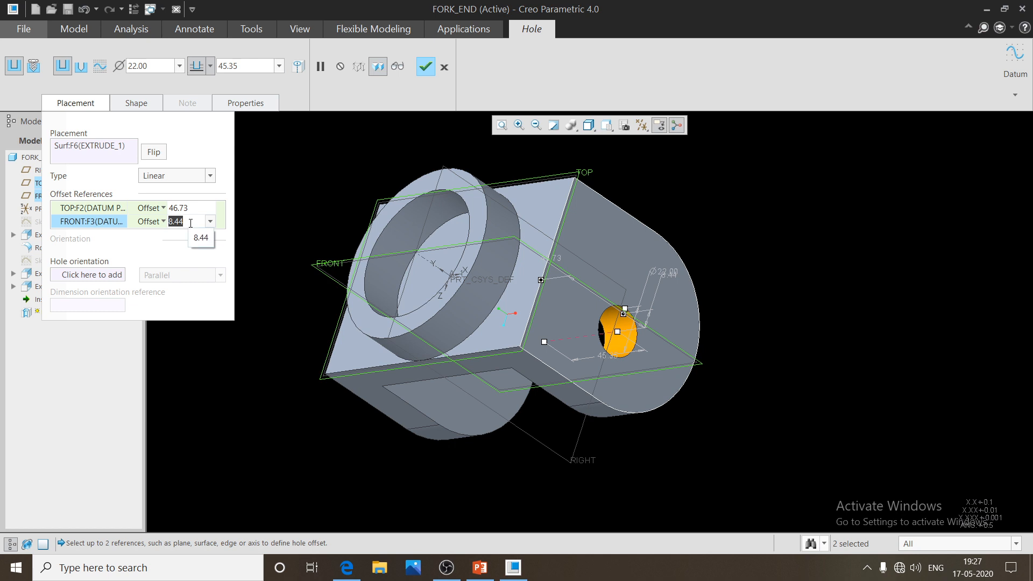
pyautogui.write('0')
pyautogui.press('Return')
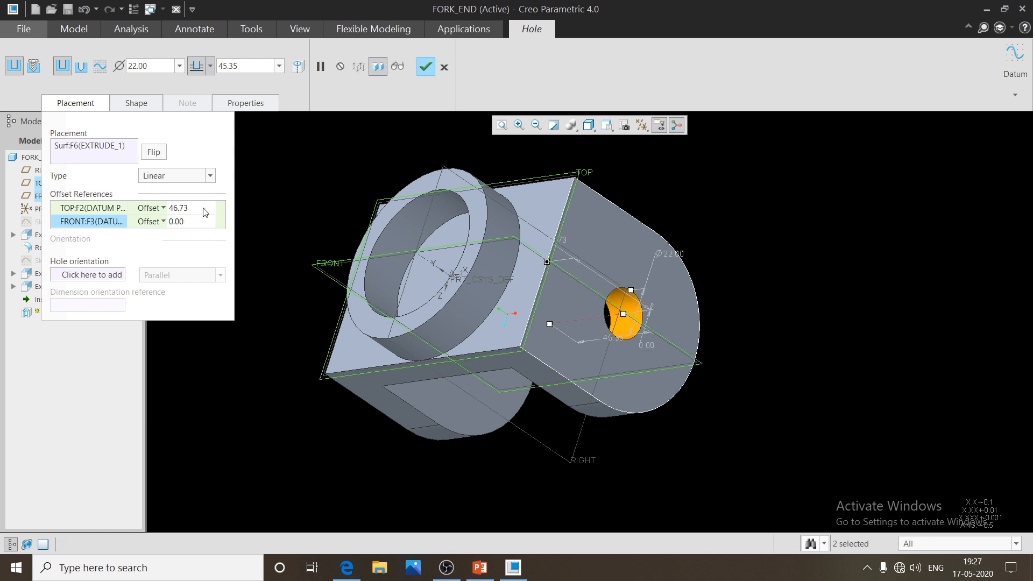
pyautogui.click(124, 209)
pyautogui.write('50')
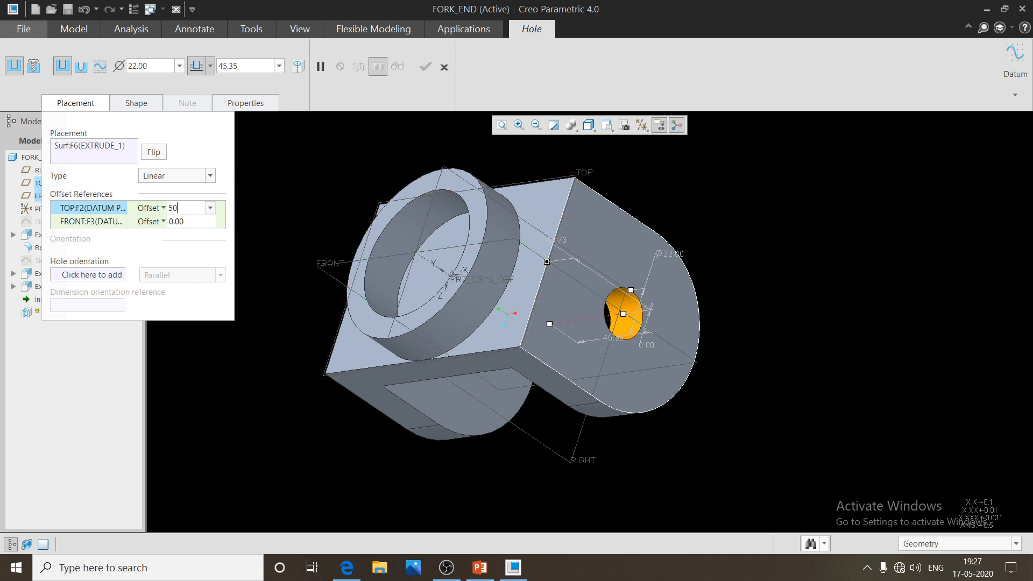
pyautogui.press('Return')
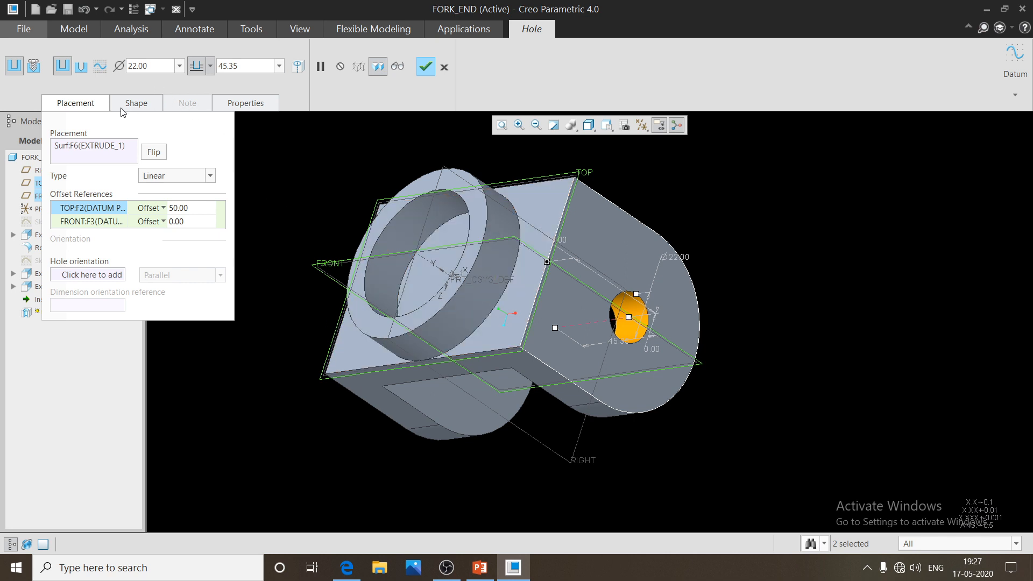
pyautogui.click(83, 110)
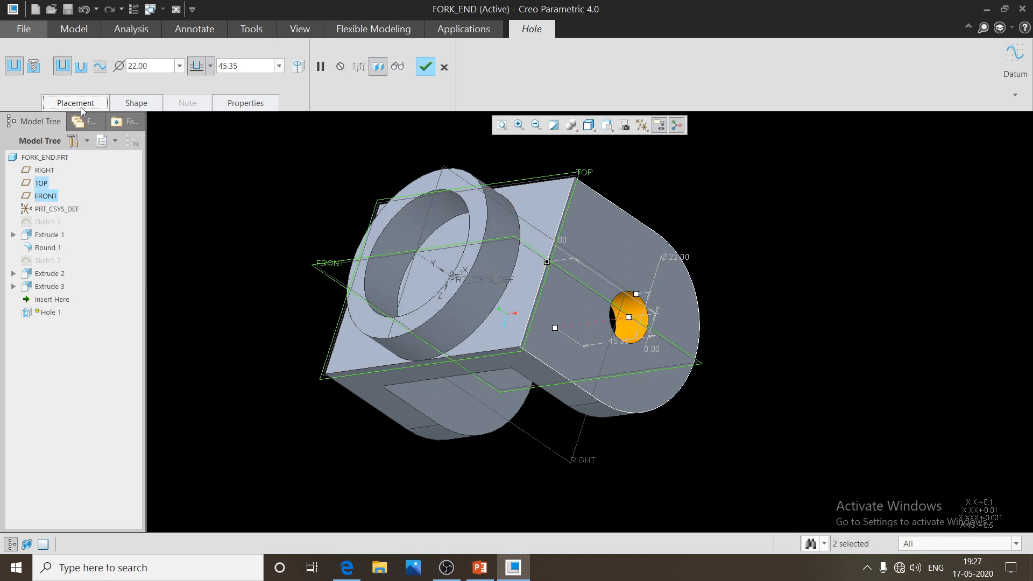
# Set the side hole's diameter to 30, run it through both fork arms and complete the feature
pyautogui.click(154, 65)
pyautogui.write('30')
pyautogui.press('Return')
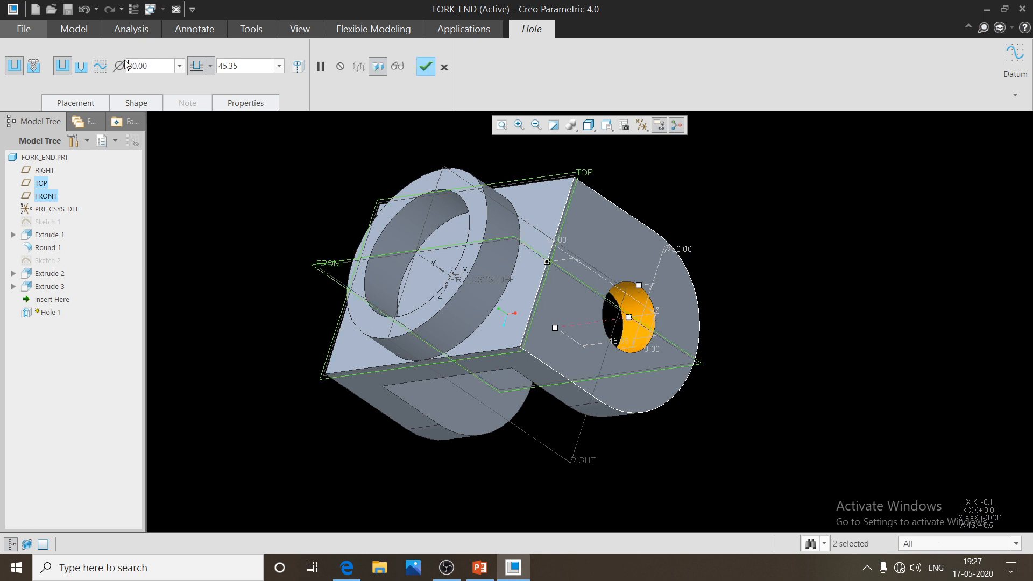
pyautogui.click(211, 69)
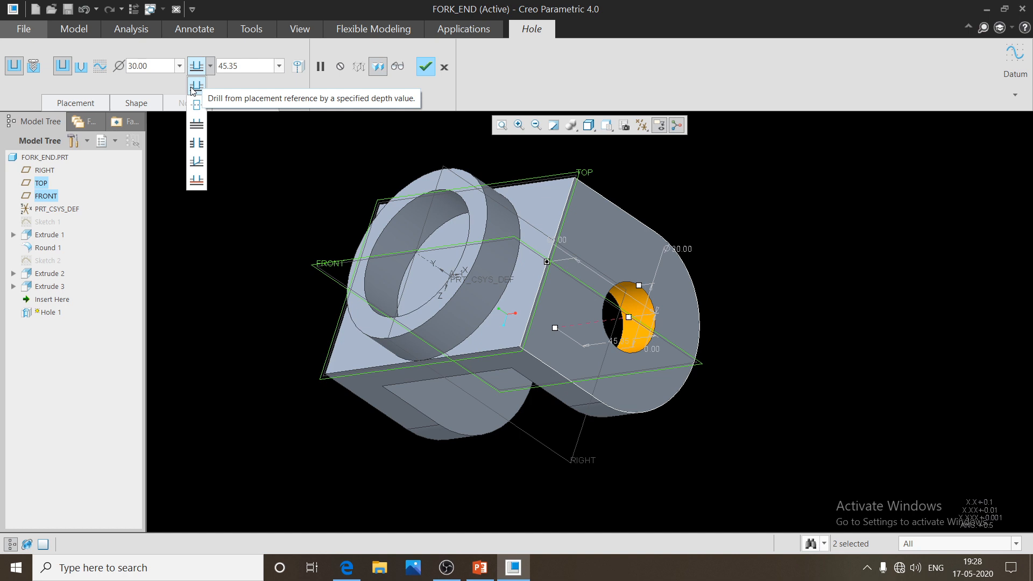
pyautogui.click(195, 143)
pyautogui.moveTo(371, 344); pyautogui.dragTo(422, 213, button='middle')
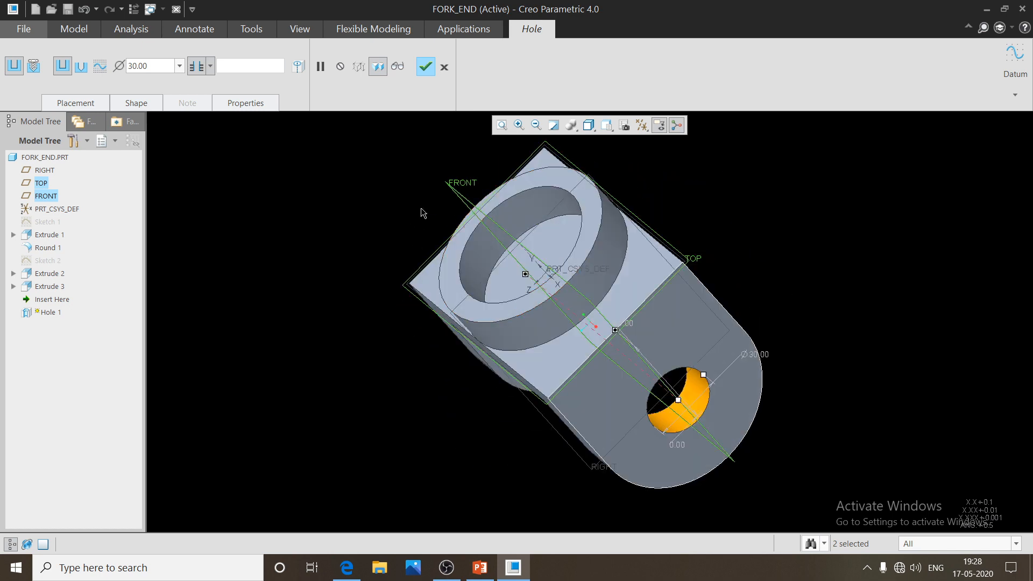
pyautogui.click(425, 69)
pyautogui.moveTo(482, 335); pyautogui.dragTo(492, 318, button='middle')
pyautogui.scroll(3, 543, 421)
pyautogui.moveTo(543, 422)
pyautogui.mouseDown(button='middle')
pyautogui.moveTo(511, 376)
pyautogui.moveTo(513, 362)
pyautogui.moveTo(521, 399)
pyautogui.mouseUp(button='middle')
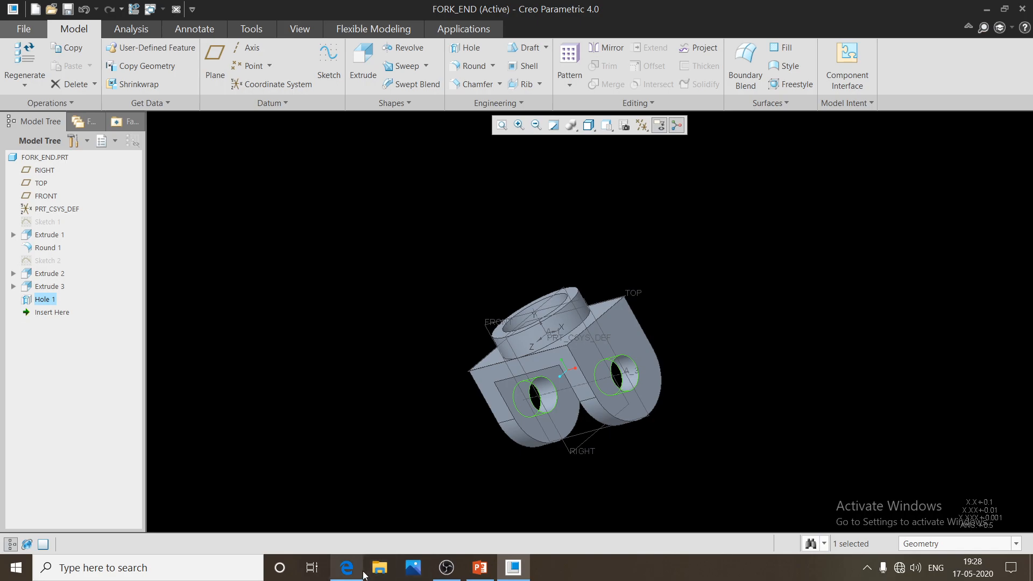
# Consult the part_2.pdf drawing and place a 30 diameter hole on the block's top face inside the ring boss
pyautogui.click(347, 567)
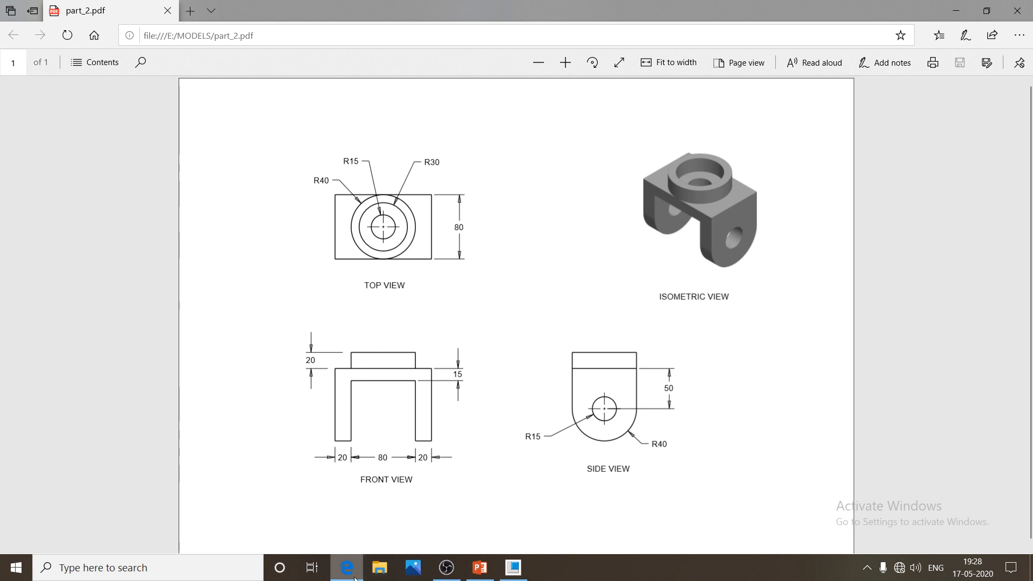
pyautogui.click(511, 567)
pyautogui.moveTo(457, 332); pyautogui.dragTo(546, 400, button='middle')
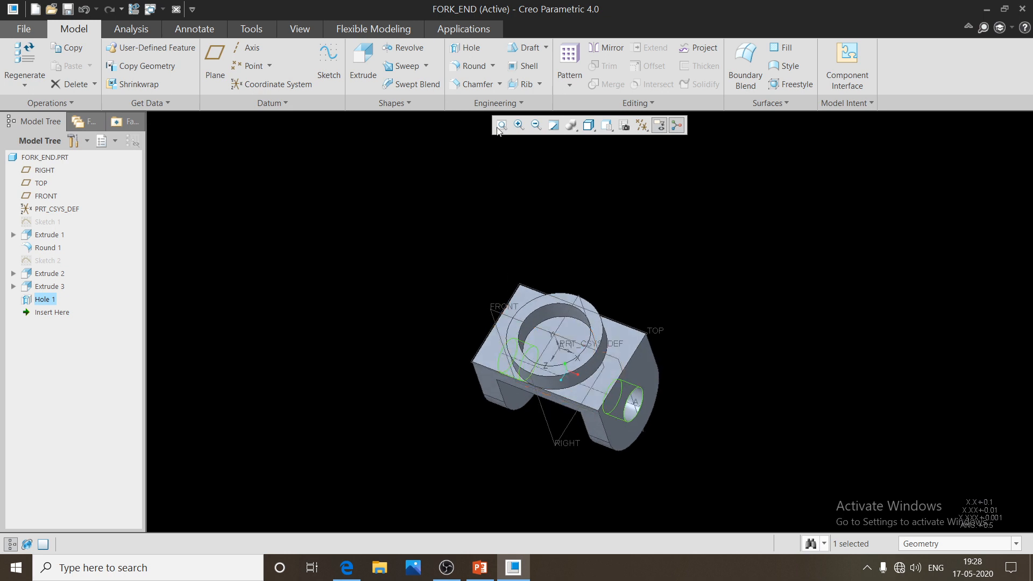
pyautogui.click(462, 48)
pyautogui.scroll(3, 542, 401)
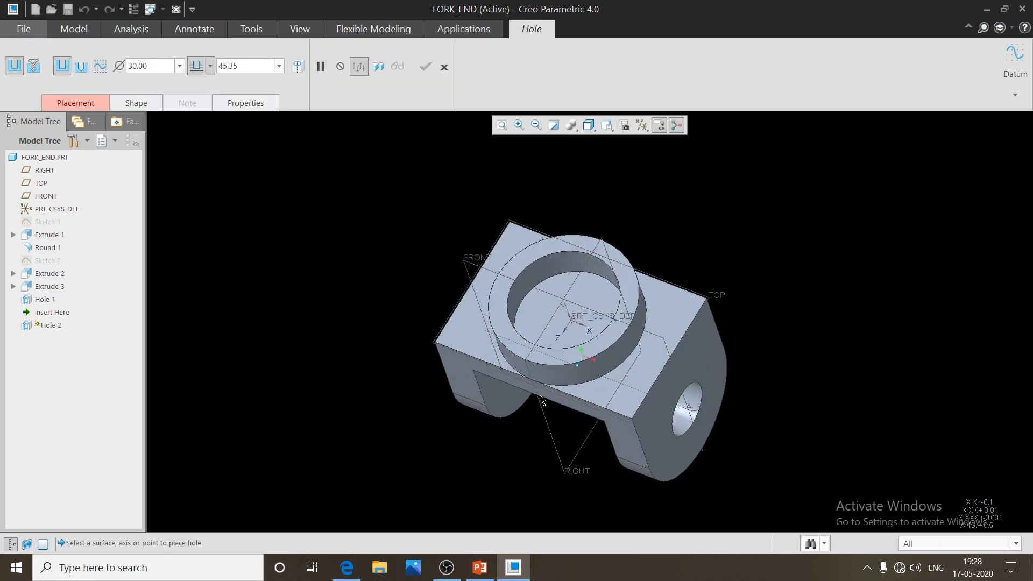
pyautogui.click(574, 321)
pyautogui.scroll(-3, 573, 333)
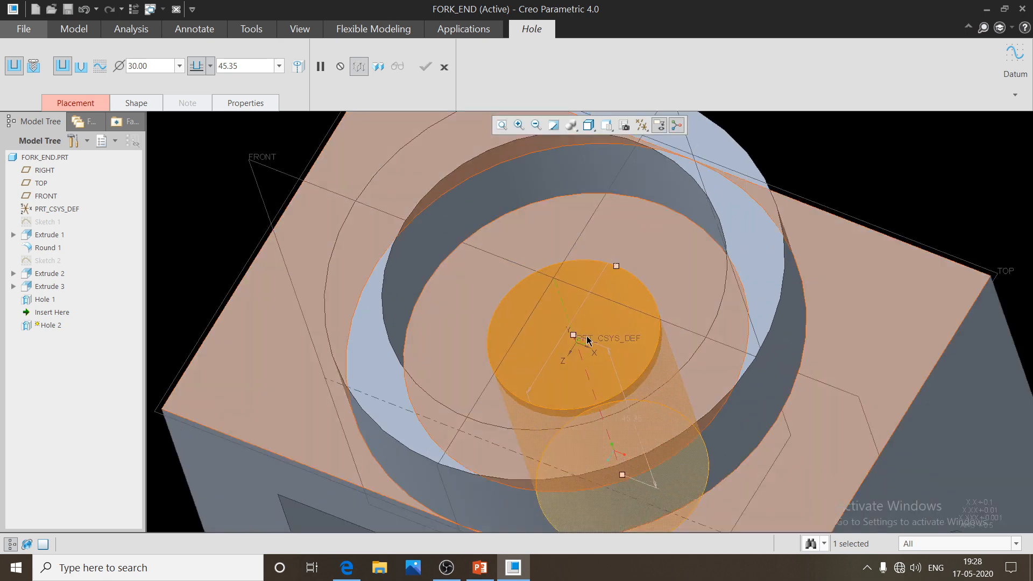
pyautogui.scroll(5, 595, 360)
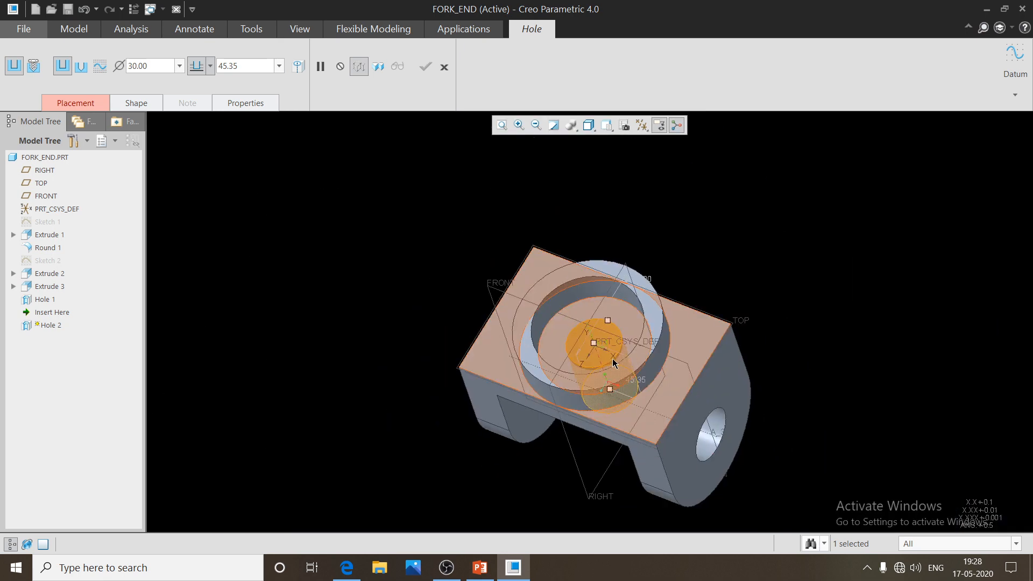
pyautogui.moveTo(633, 373); pyautogui.dragTo(606, 369, button='middle')
pyautogui.moveTo(588, 349); pyautogui.dragTo(592, 199)
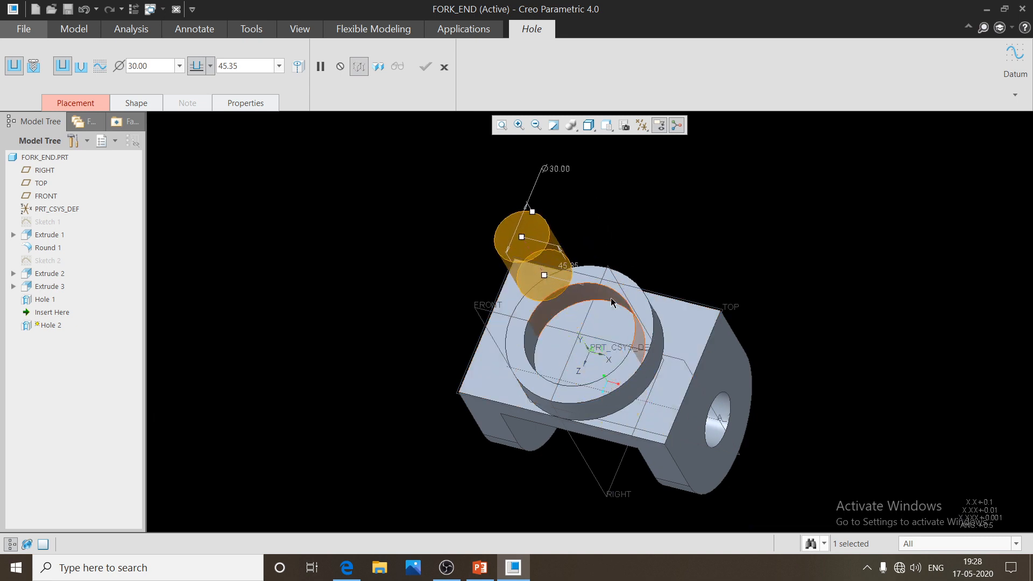
pyautogui.click(602, 327)
pyautogui.moveTo(604, 328); pyautogui.dragTo(602, 377, button='middle')
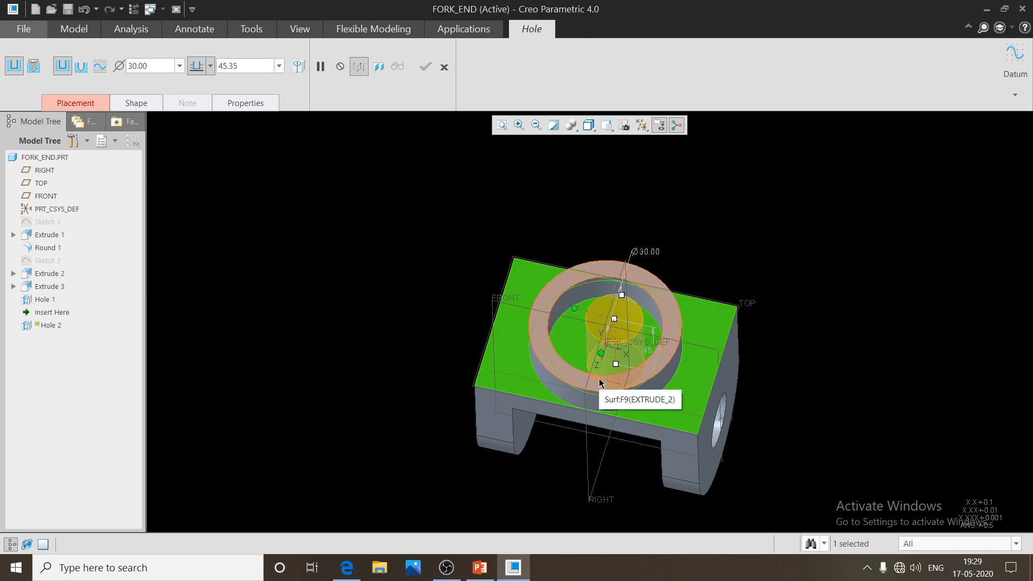
# Assign the front edge of the block's top face and the RIGHT plane as the hole's offset references
pyautogui.scroll(-3, 613, 354)
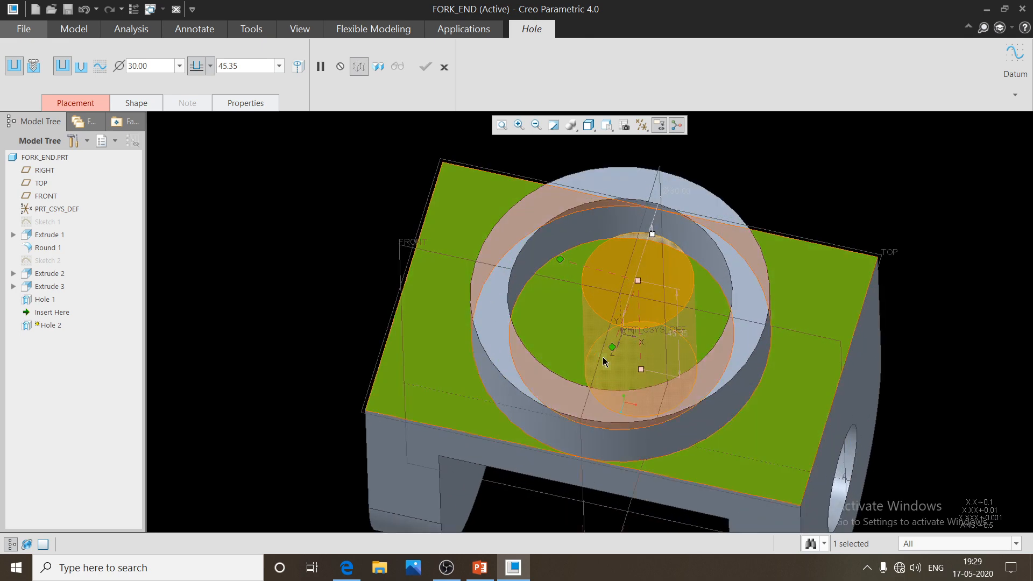
pyautogui.moveTo(614, 353); pyautogui.dragTo(652, 477)
pyautogui.scroll(2, 653, 441)
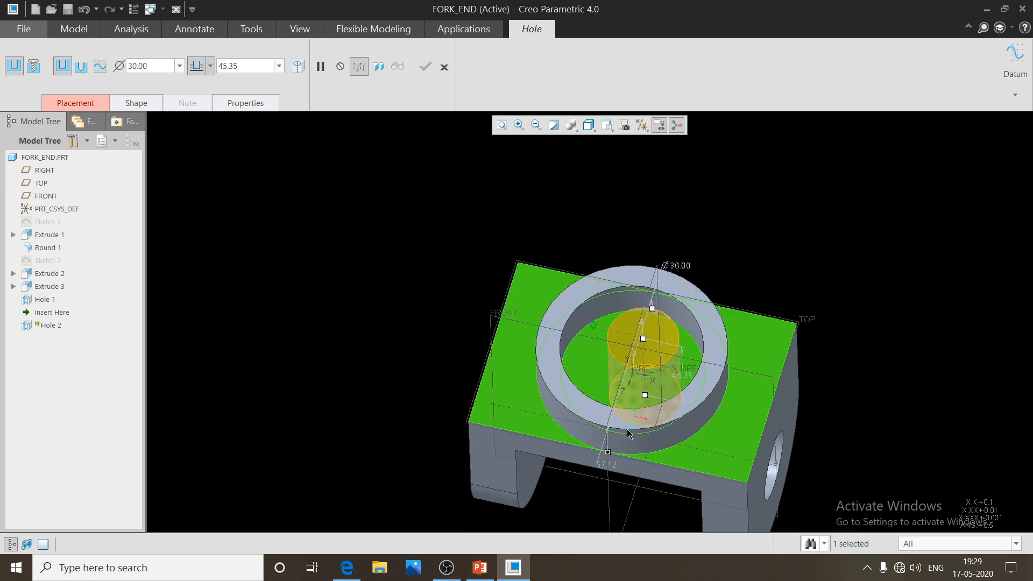
pyautogui.moveTo(593, 331); pyautogui.dragTo(617, 400)
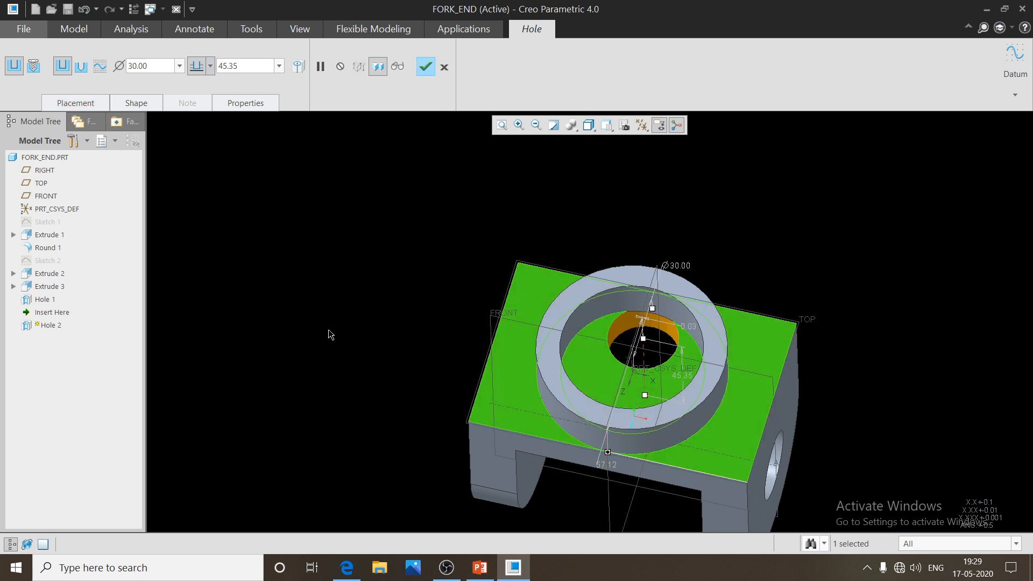
# Set the top hole's offsets to 0 from the RIGHT plane and 40 from the front edge, and complete the feature
pyautogui.click(91, 100)
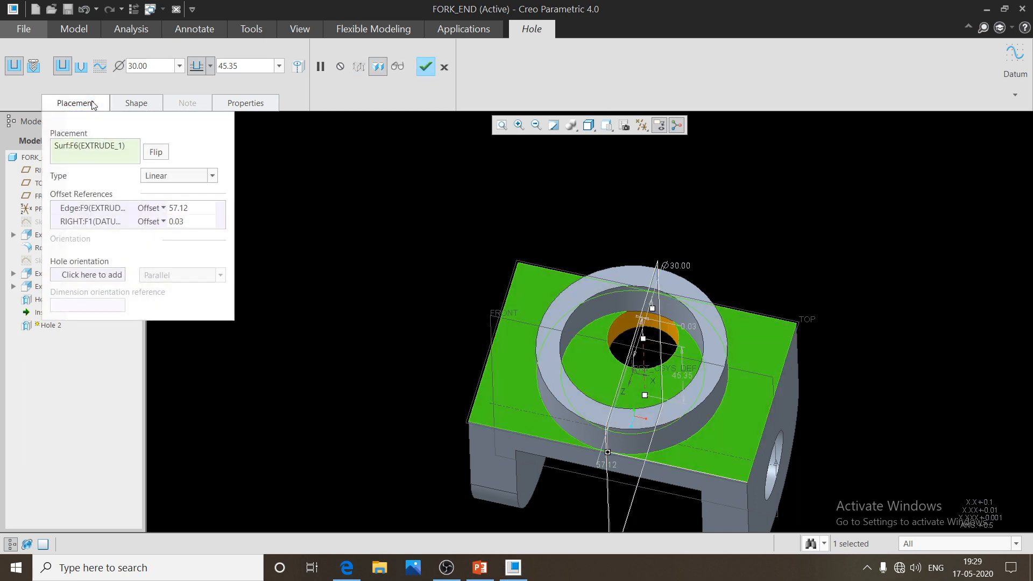
pyautogui.click(192, 222)
pyautogui.write('0')
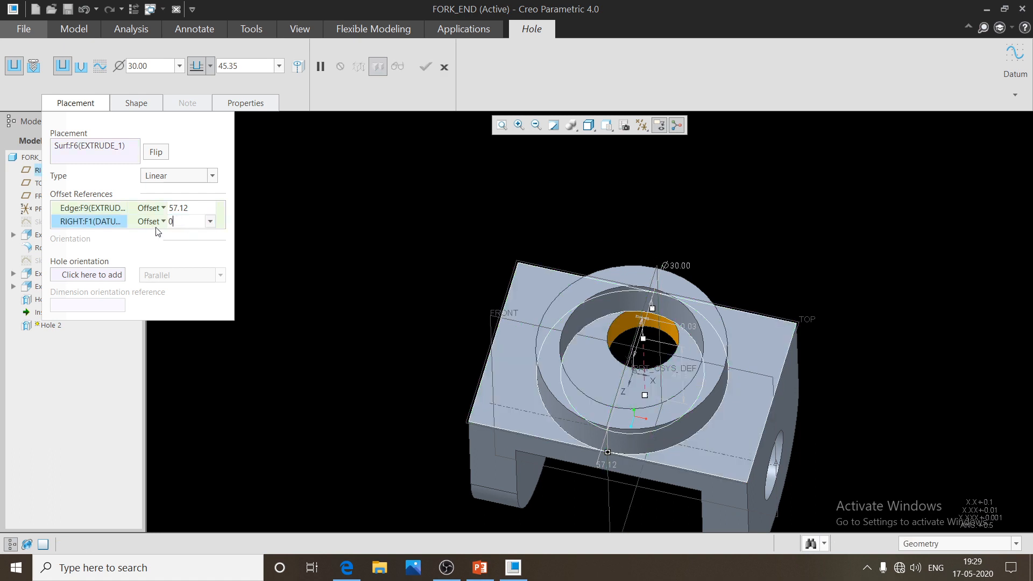
pyautogui.press('Return')
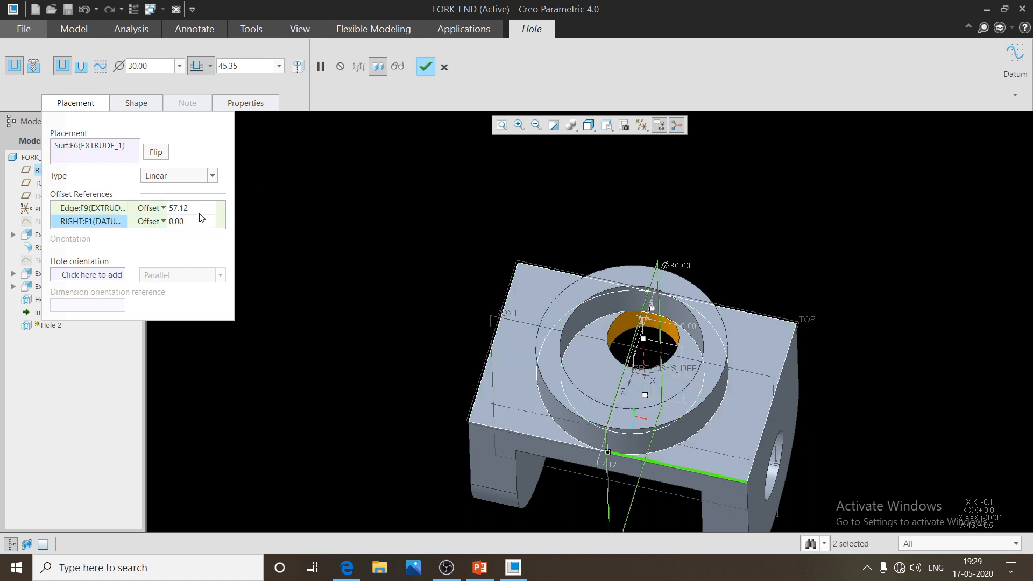
pyautogui.click(161, 211)
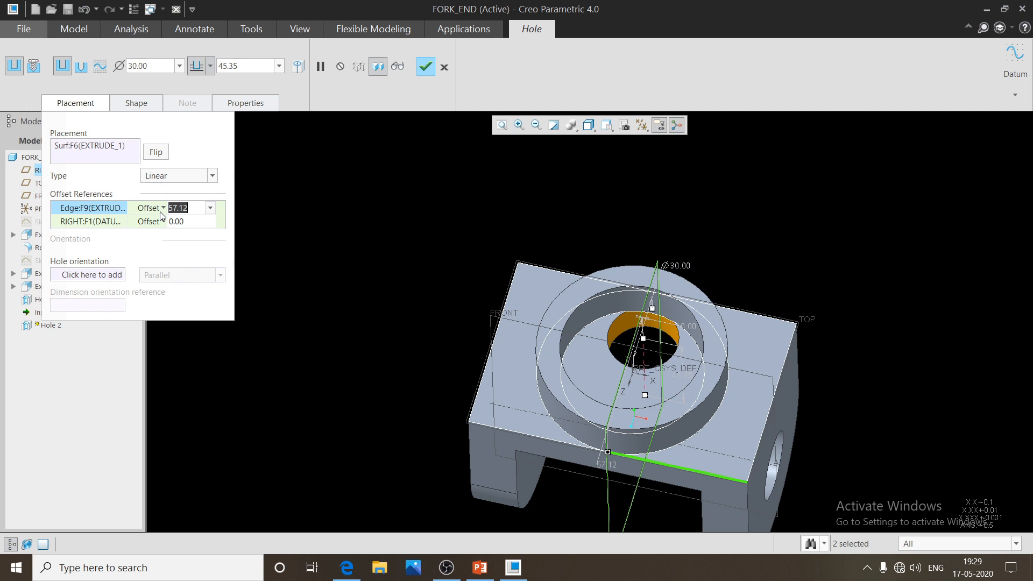
pyautogui.write('40')
pyautogui.press('Return')
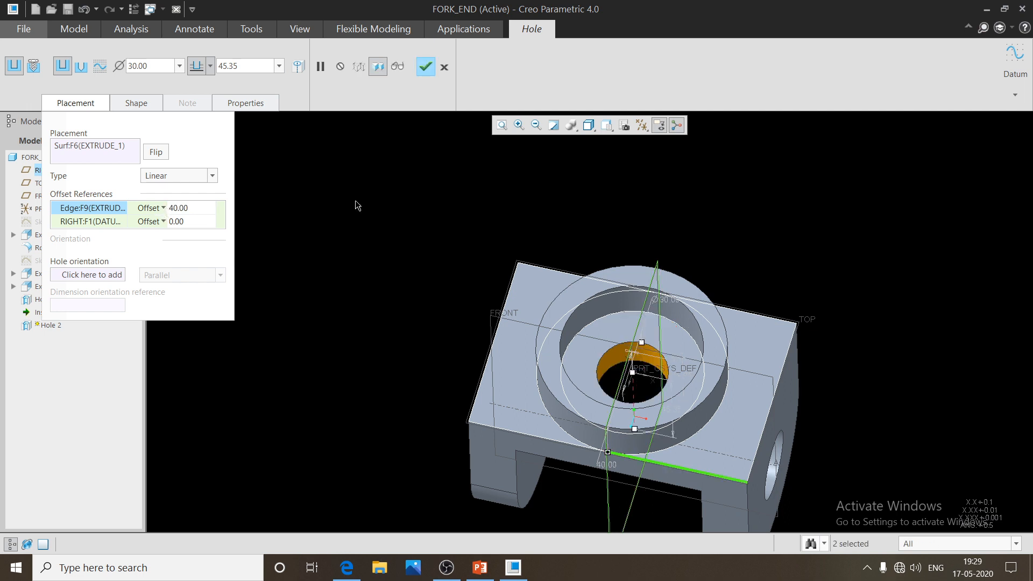
pyautogui.scroll(3, 571, 349)
pyautogui.moveTo(571, 351)
pyautogui.mouseDown(button='middle')
pyautogui.moveTo(526, 373)
pyautogui.moveTo(565, 422)
pyautogui.moveTo(562, 383)
pyautogui.mouseUp(button='middle')
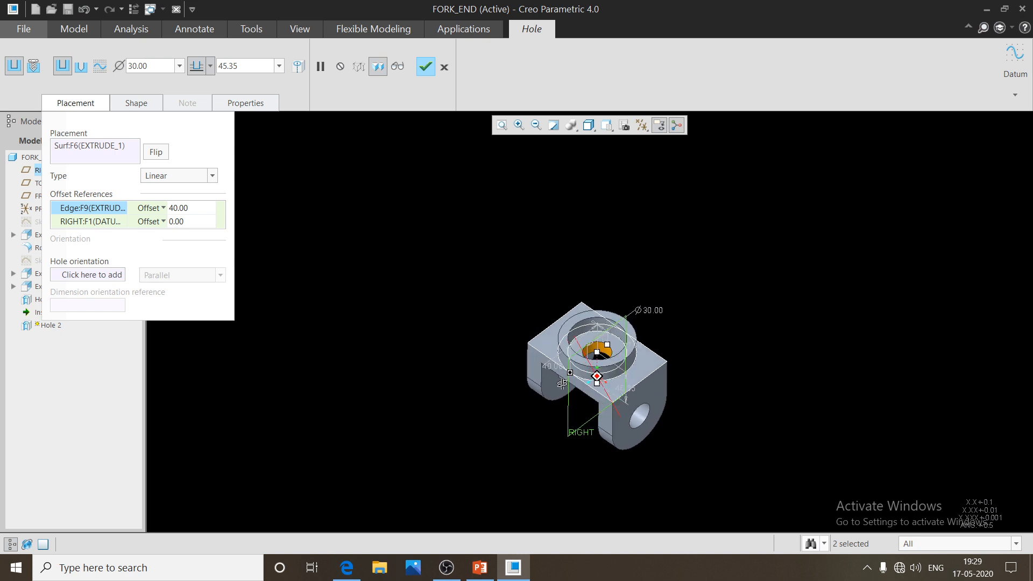
pyautogui.scroll(-3, 617, 343)
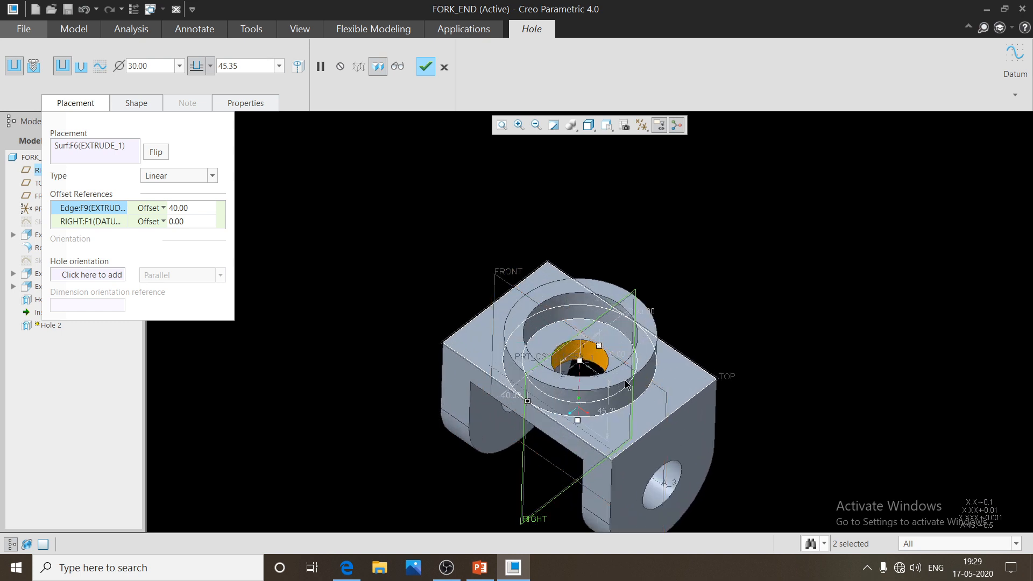
pyautogui.click(425, 67)
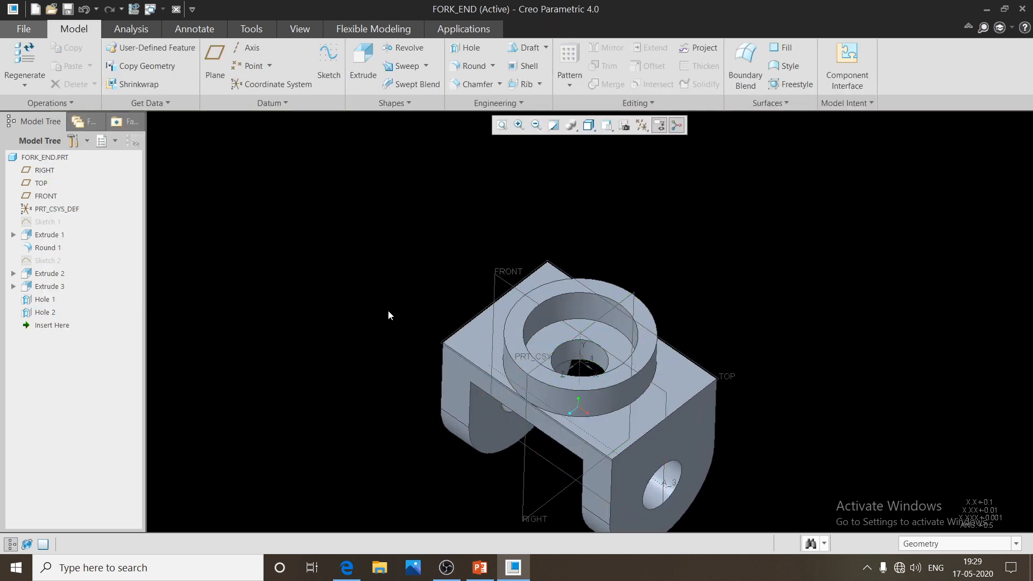
# Hide all datum axes, points, coordinate systems and planes in the model display
pyautogui.moveTo(389, 309); pyautogui.dragTo(389, 328, button='middle')
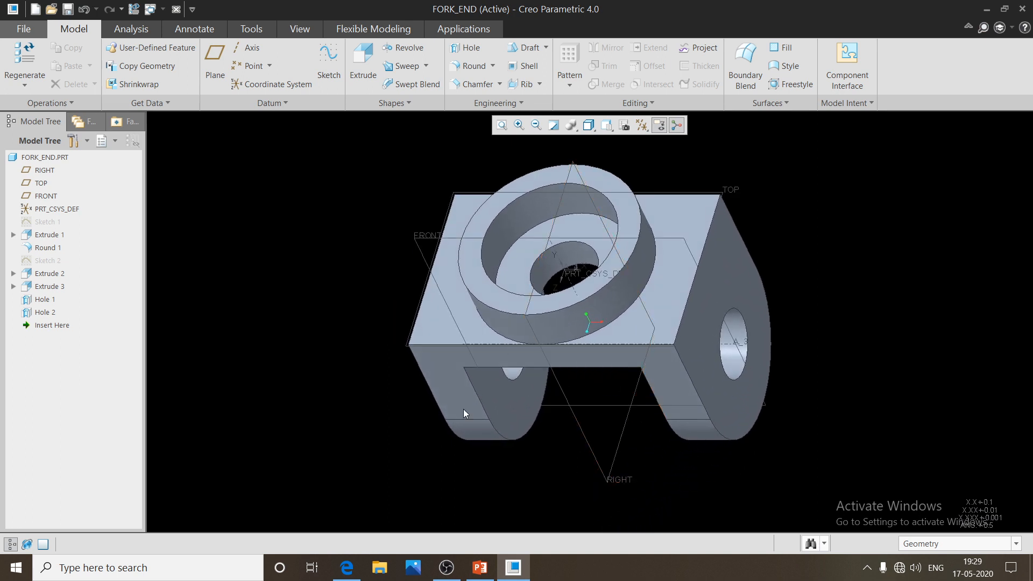
pyautogui.click(646, 129)
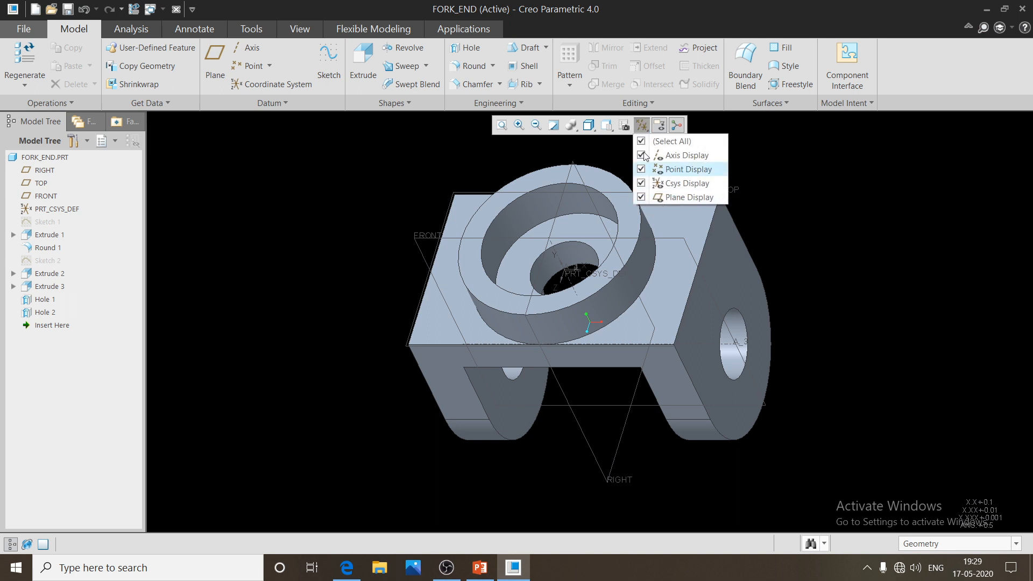
pyautogui.click(641, 141)
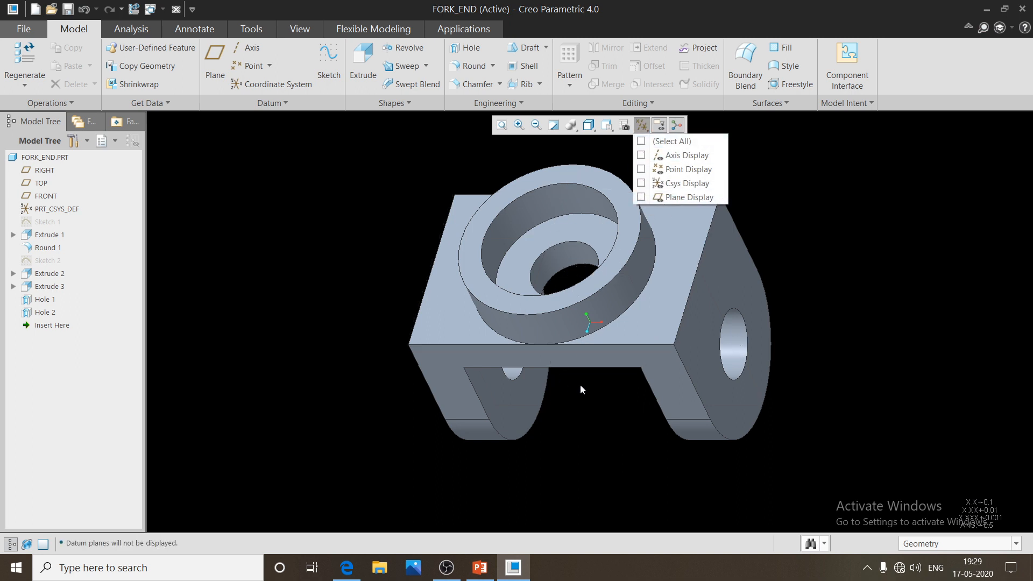
pyautogui.click(591, 433)
pyautogui.moveTo(617, 409)
pyautogui.mouseDown(button='middle')
pyautogui.moveTo(598, 371)
pyautogui.moveTo(609, 321)
pyautogui.moveTo(597, 419)
pyautogui.moveTo(546, 456)
pyautogui.mouseUp(button='middle')
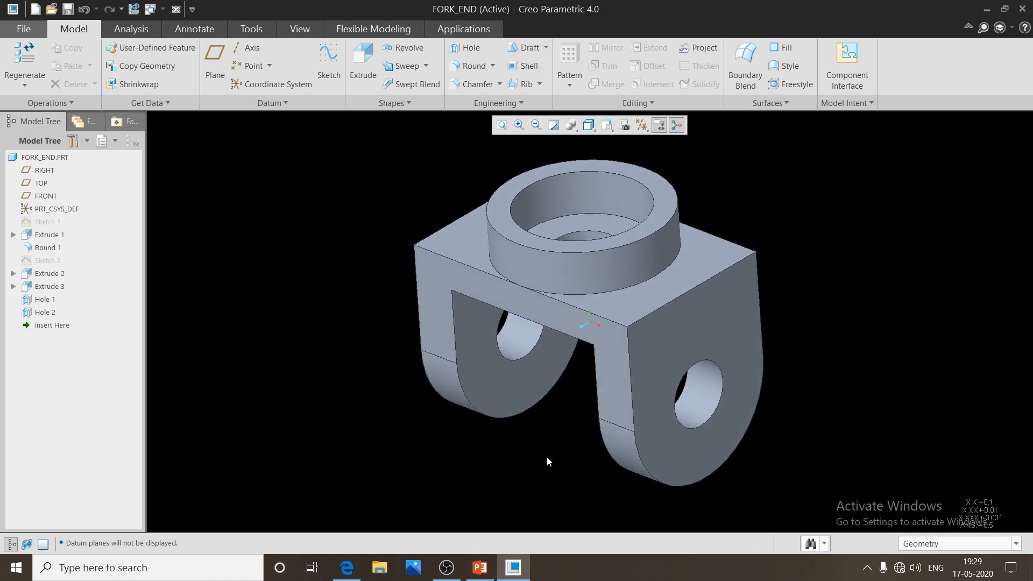
# Compare the fork end in its FRONT orientation with the front view in the part_2.pdf drawing
pyautogui.click(347, 568)
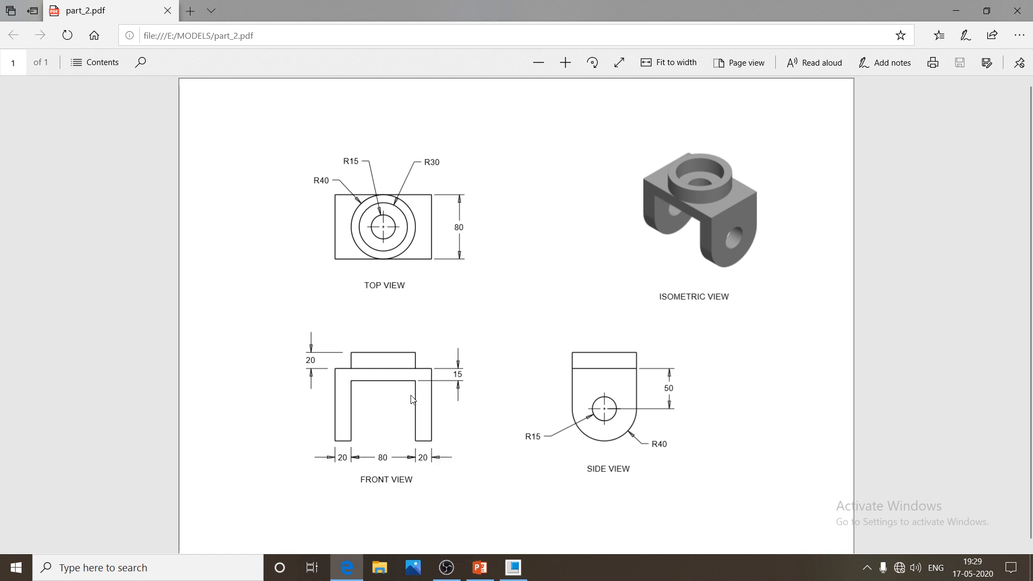
pyautogui.click(521, 573)
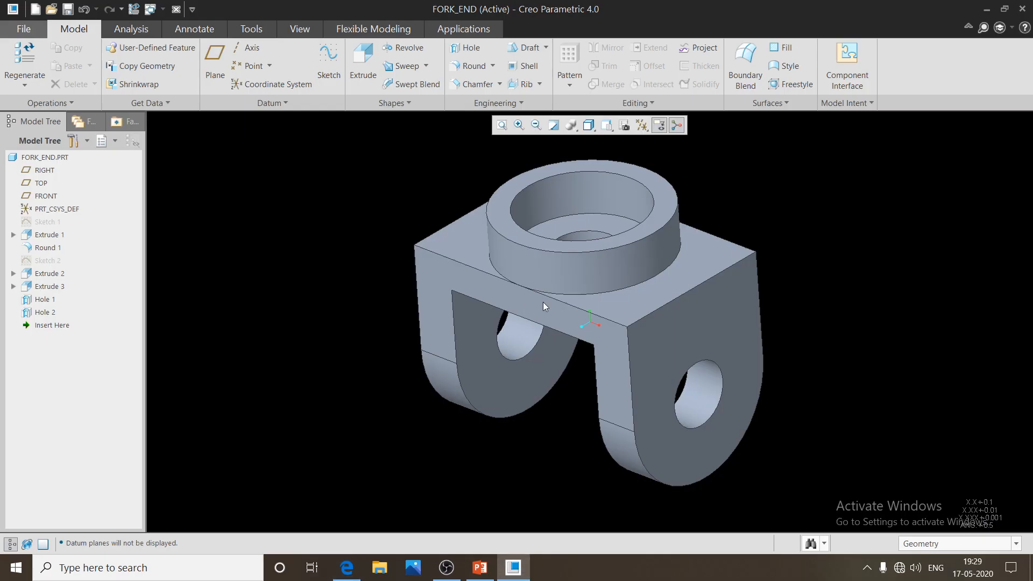
pyautogui.click(607, 125)
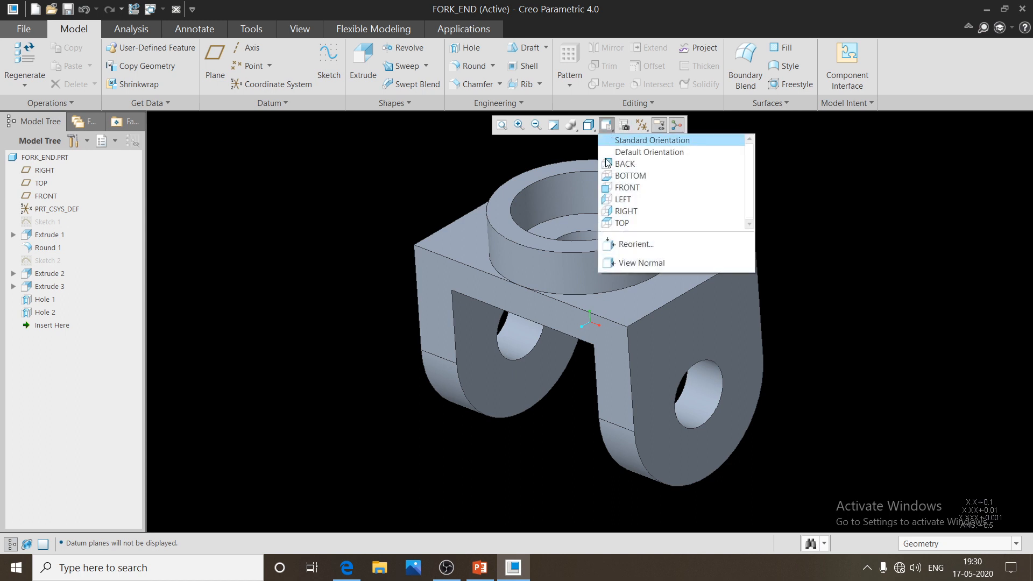
pyautogui.click(627, 186)
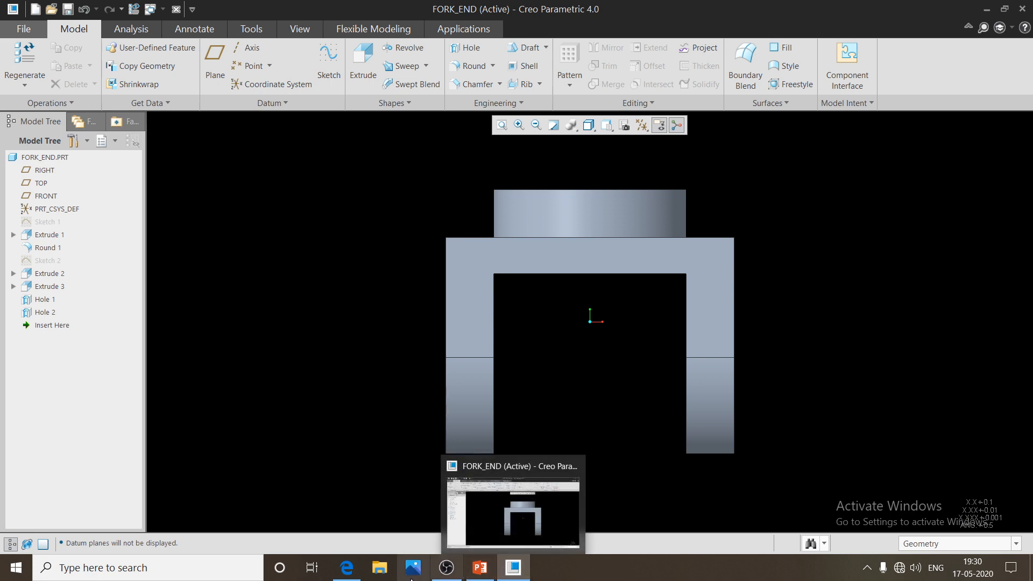
pyautogui.click(347, 575)
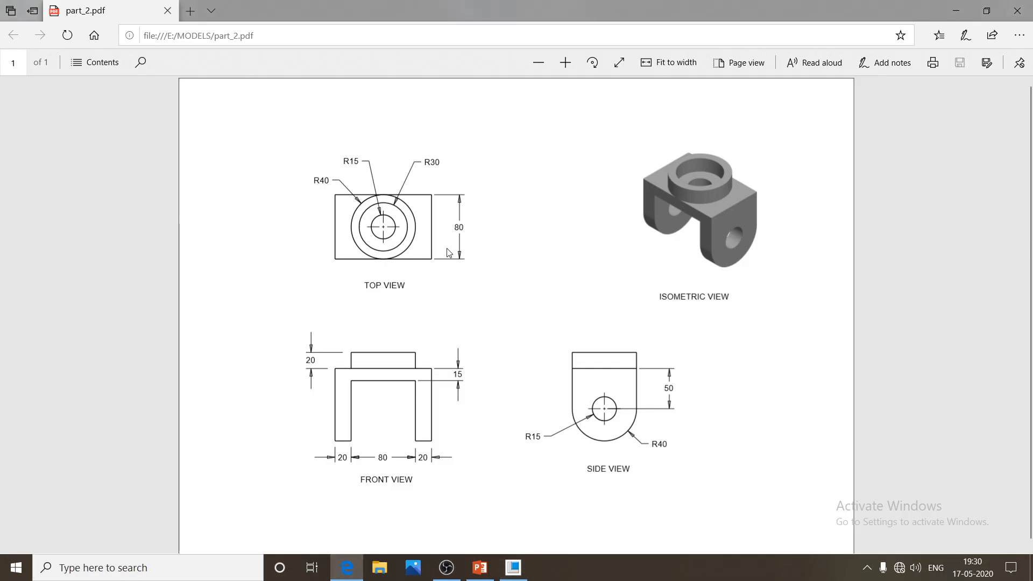
pyautogui.click(513, 568)
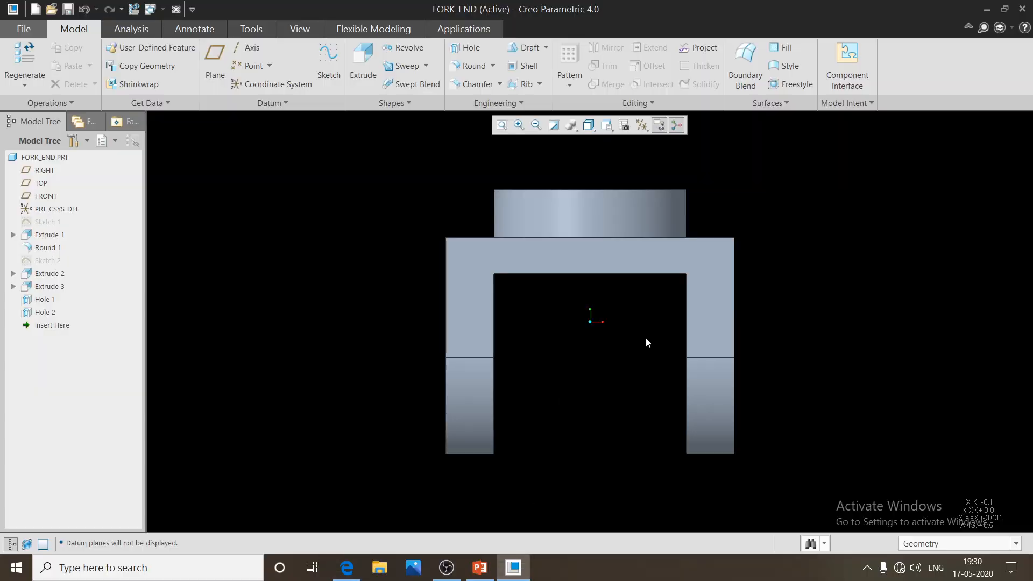
# Compare the TOP orientation with the part_2.pdf drawing's top view and return the model to its default orientation
pyautogui.click(606, 125)
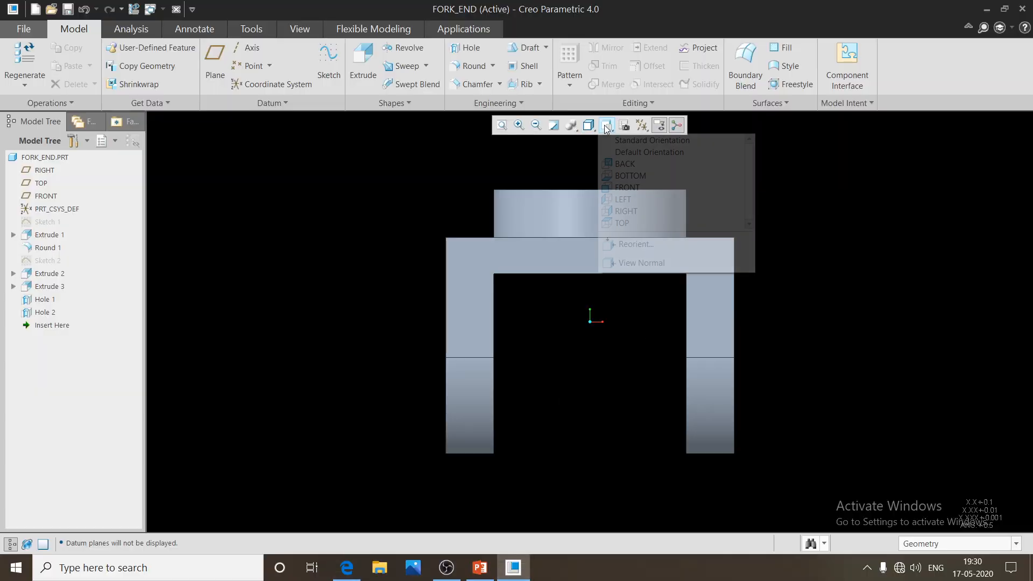
pyautogui.click(622, 222)
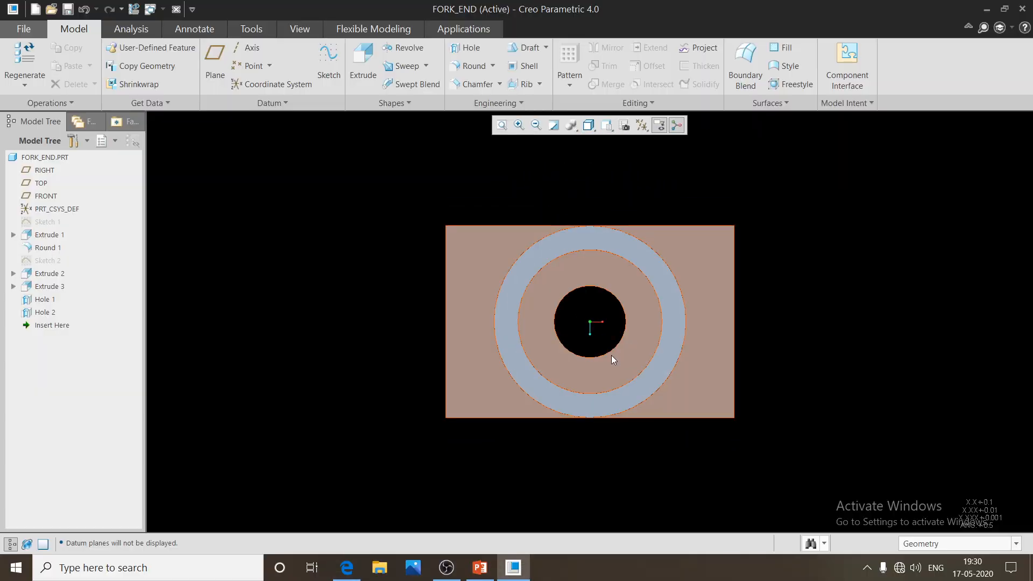
pyautogui.click(349, 569)
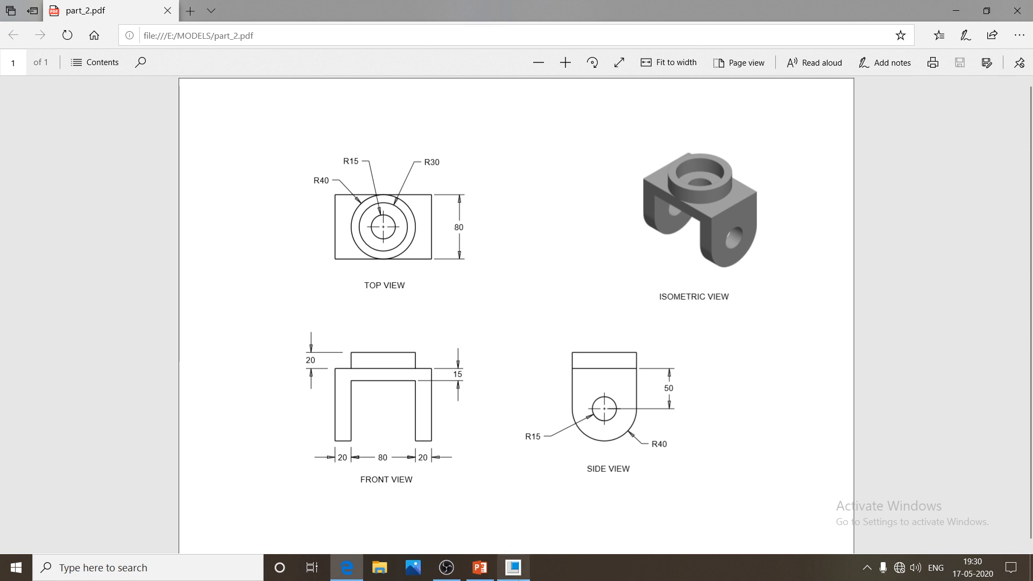
pyautogui.moveTo(520, 576)
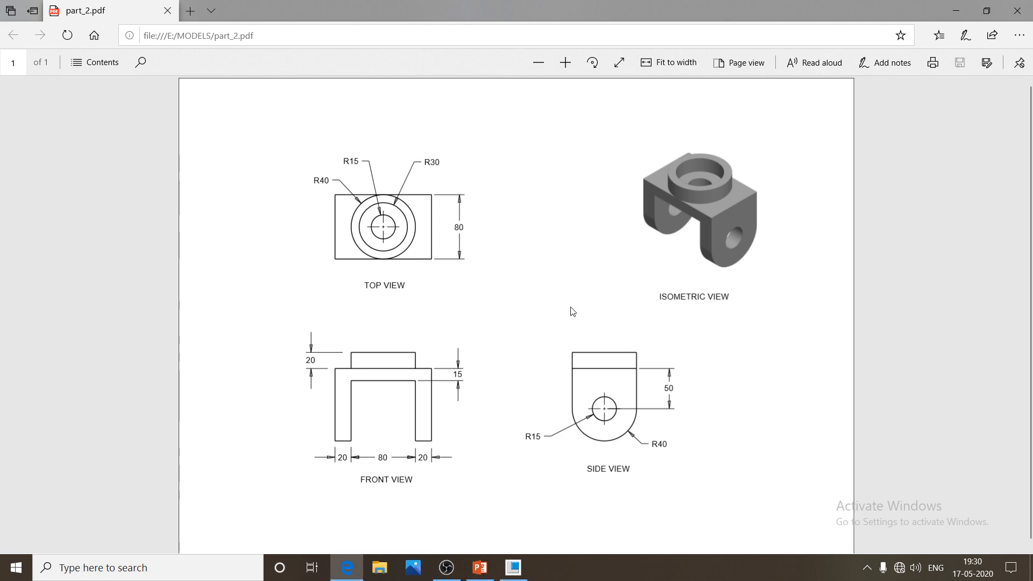
pyautogui.click(579, 496)
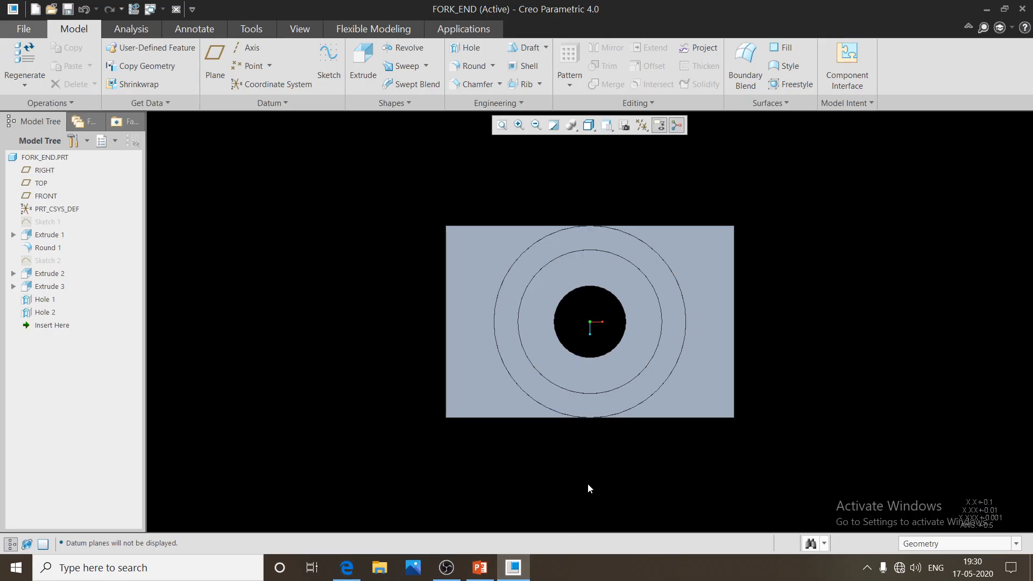
pyautogui.hotkey('ctrl', 'd')
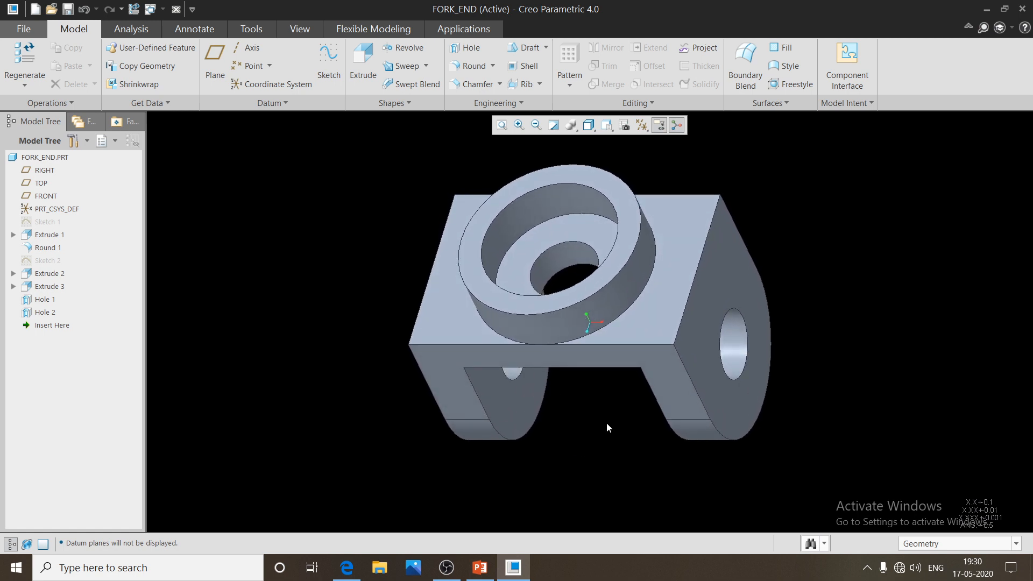
pyautogui.moveTo(602, 390)
pyautogui.mouseDown(button='middle')
pyautogui.moveTo(586, 385)
pyautogui.moveTo(586, 403)
pyautogui.moveTo(614, 379)
pyautogui.moveTo(592, 362)
pyautogui.moveTo(588, 404)
pyautogui.mouseUp(button='middle')
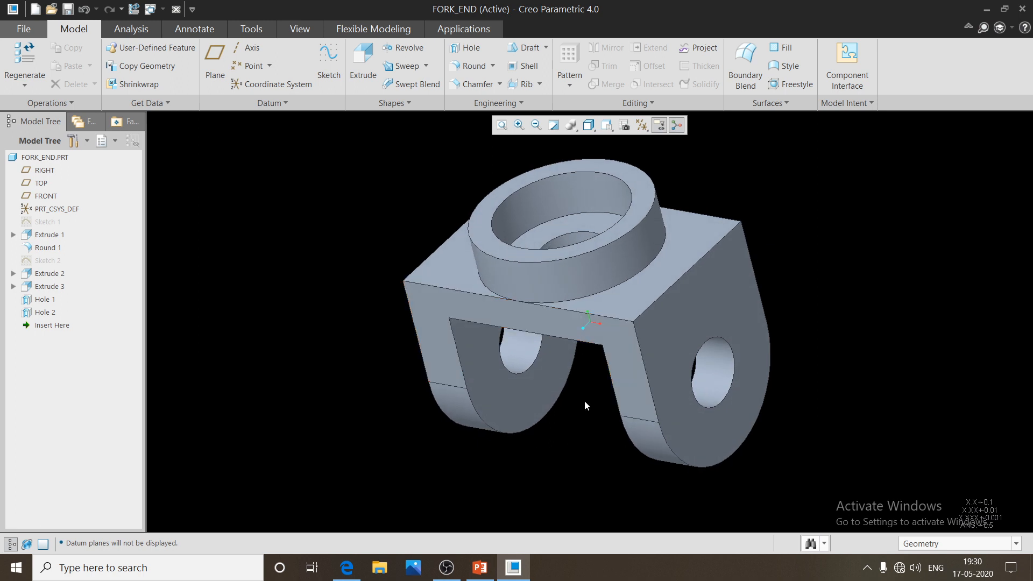